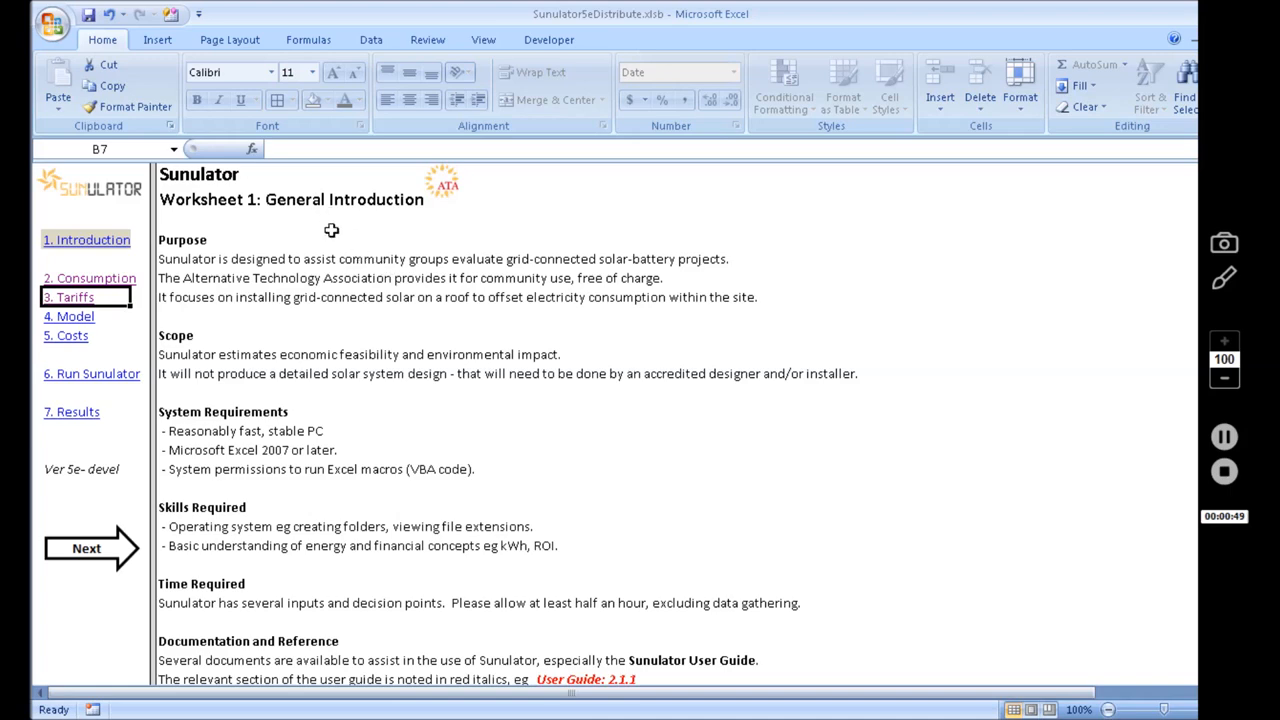
Open the Flat Rate Tariffs worksheet through the tariffs introduction and examine its daily, monthly and per-kWh charge cells
left_click(75, 299)
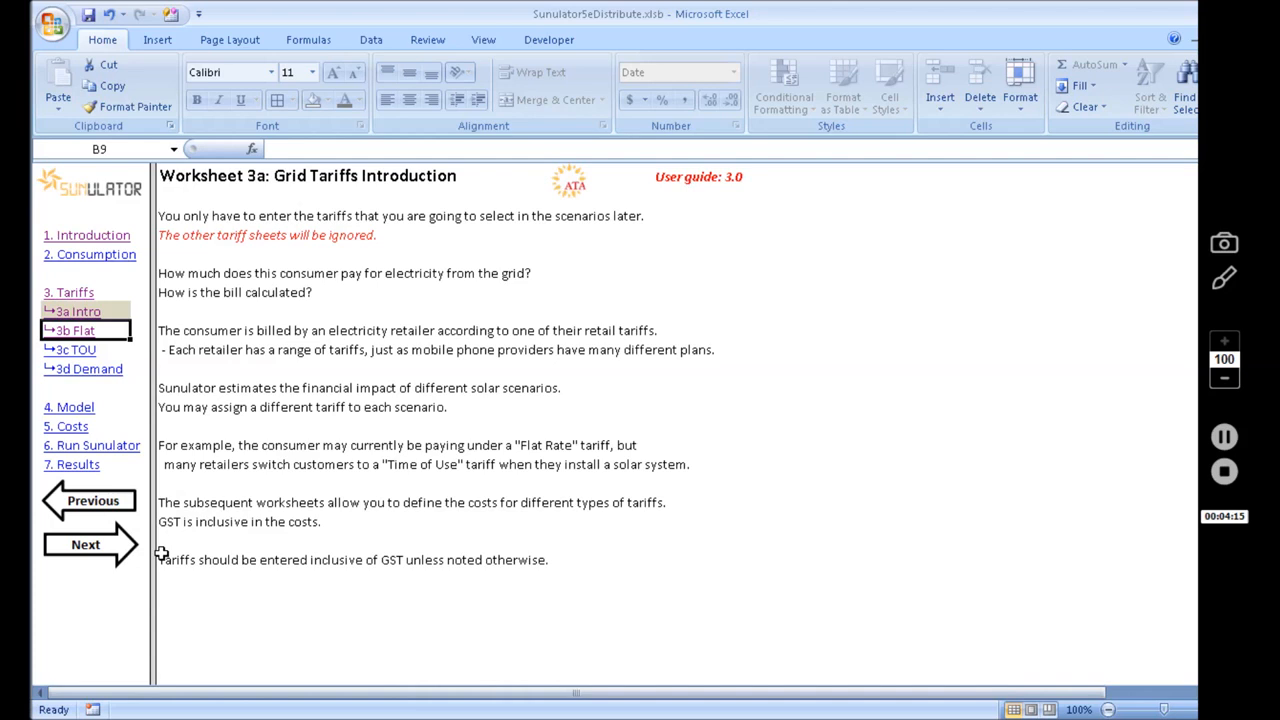
left_click(85, 549)
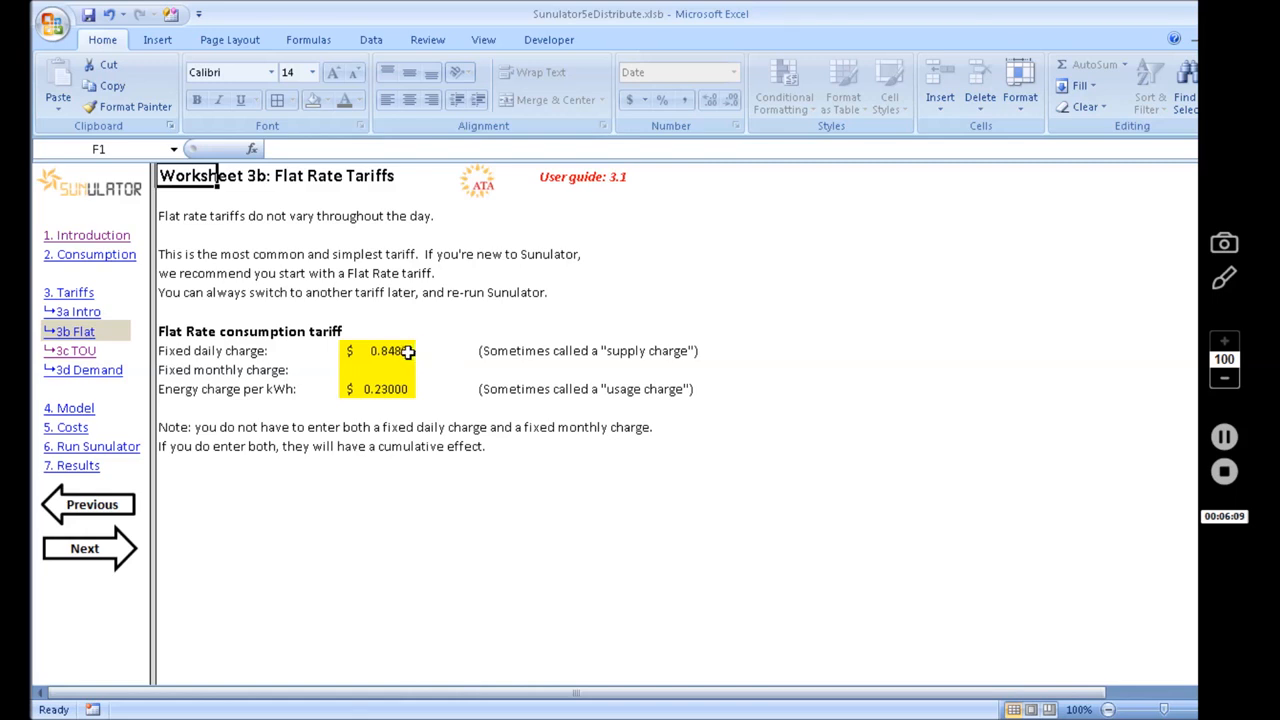
left_click(408, 352)
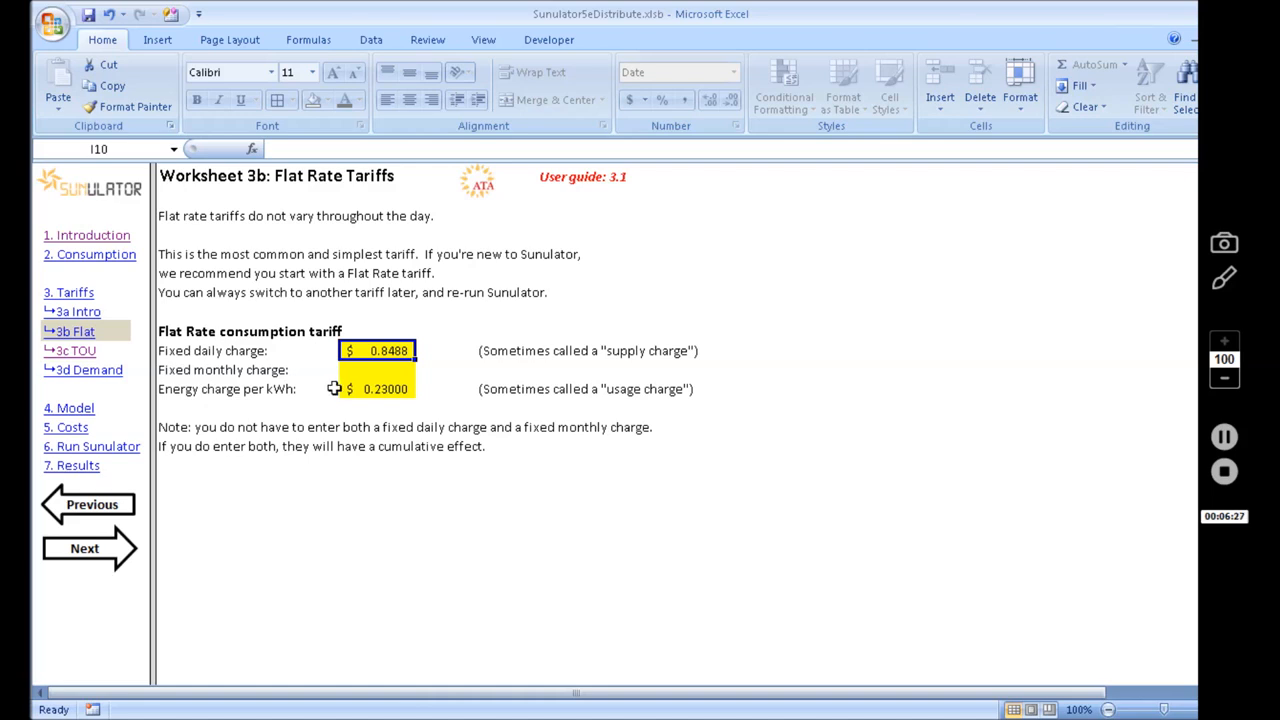
left_click(412, 390)
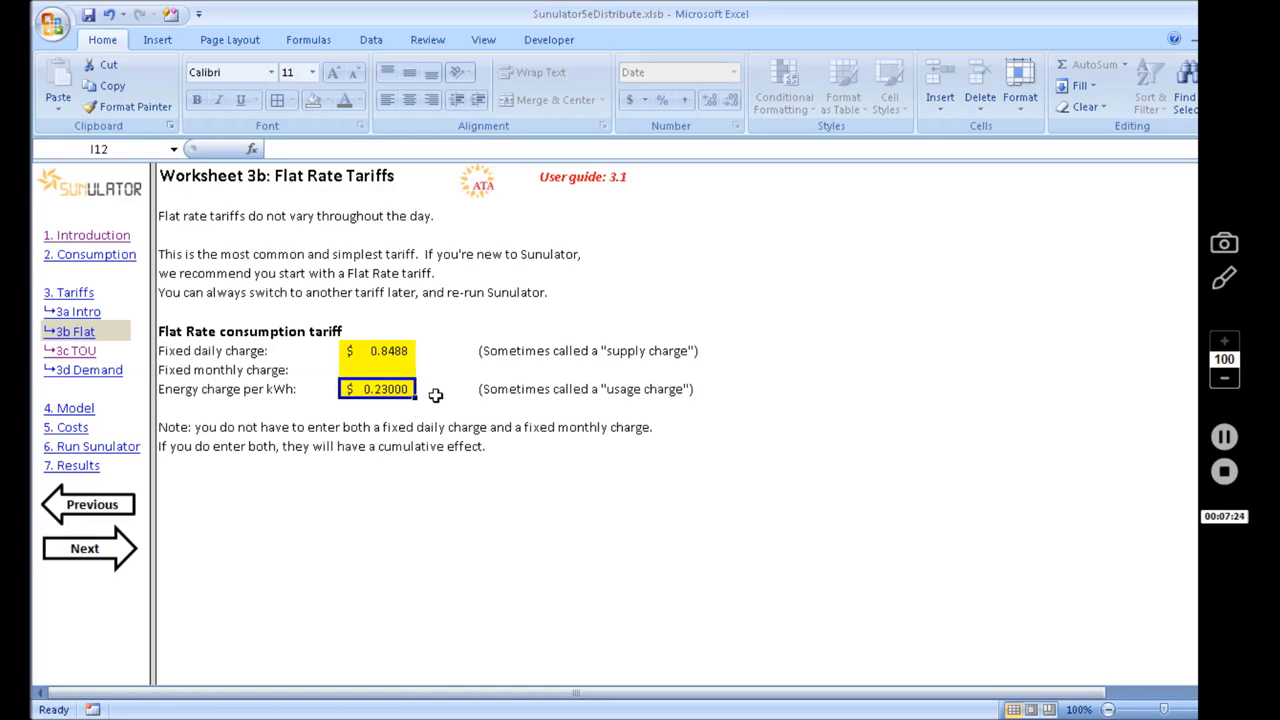
left_click(373, 368)
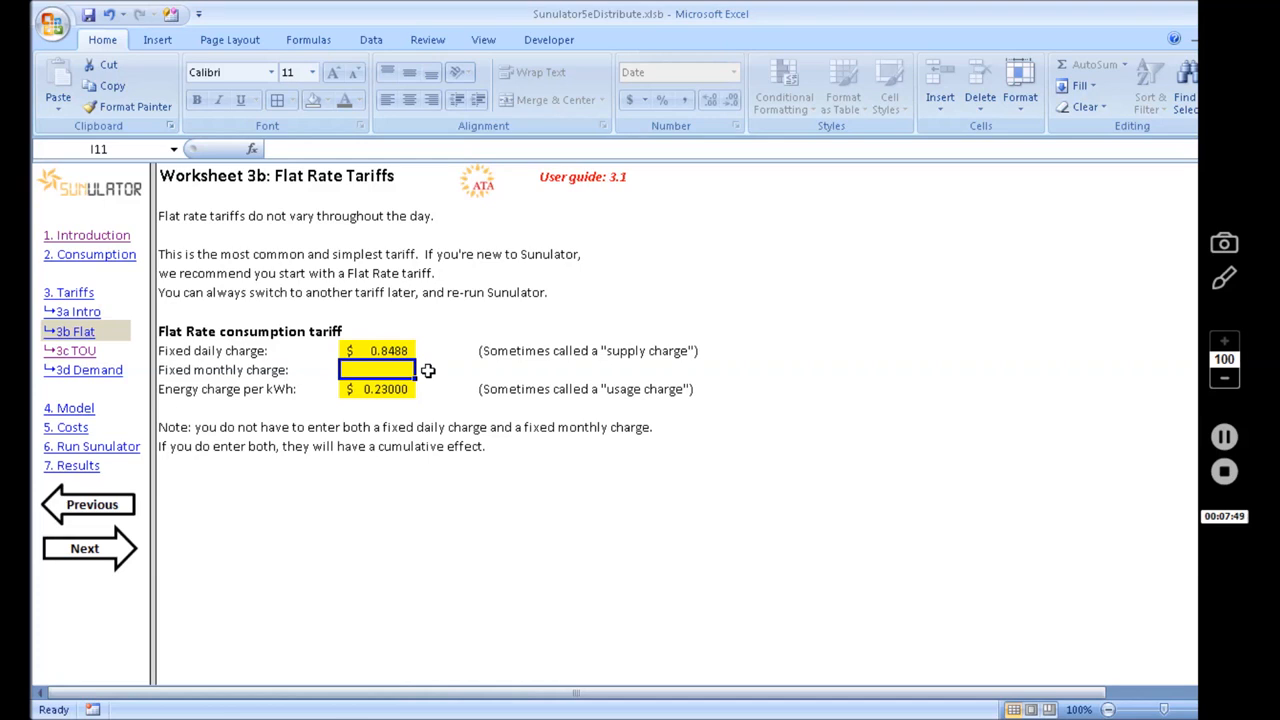
Try a fixed daily charge of 85 in the flat rate tariff, then restore the previous charge
key("Up")
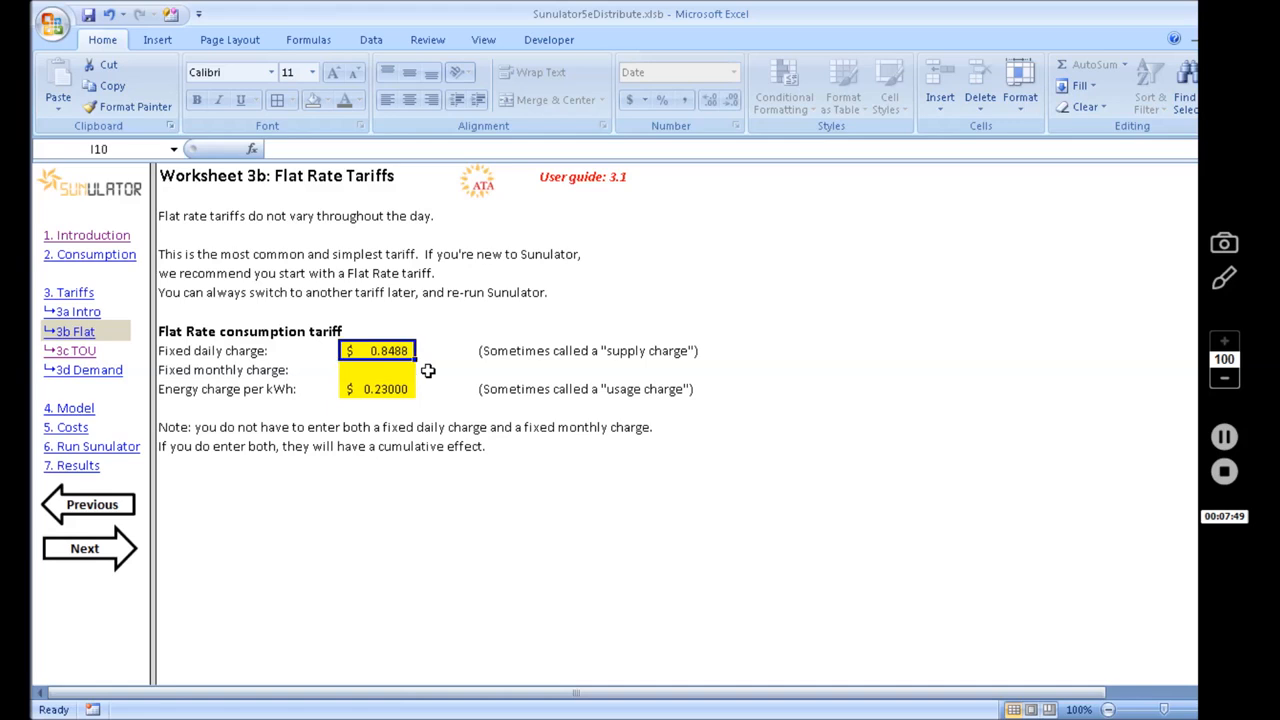
type("85")
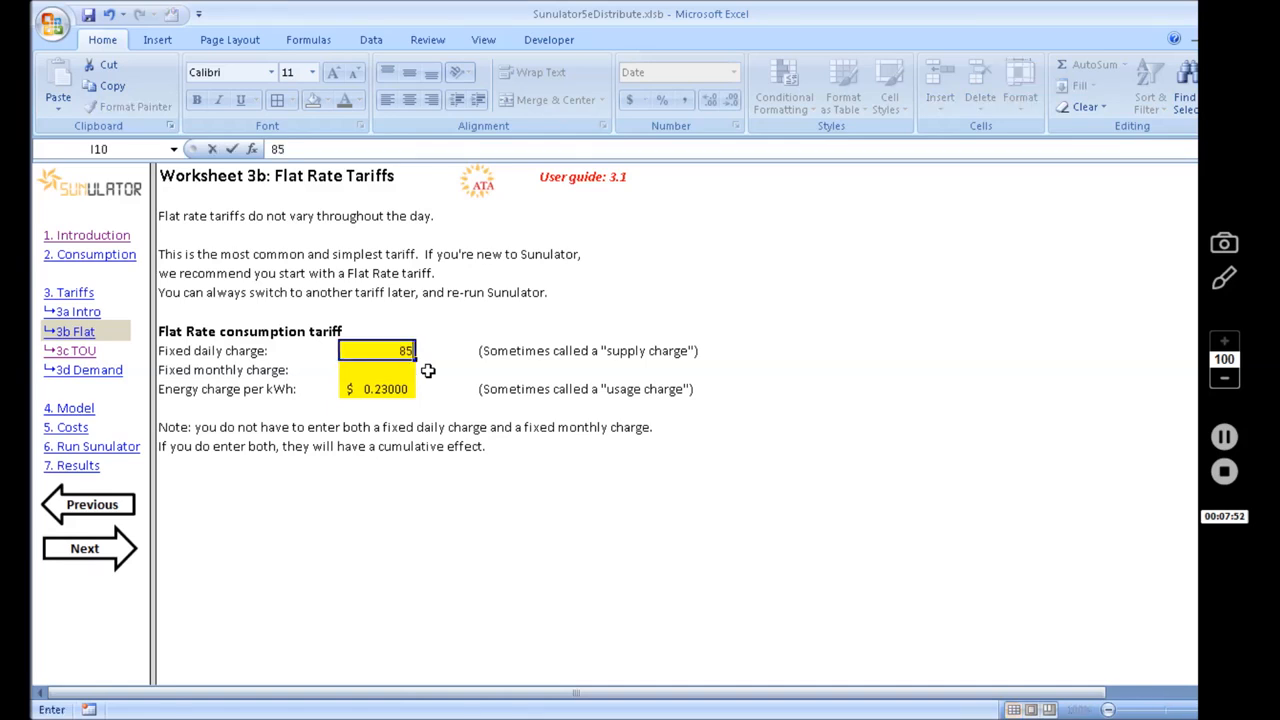
key("Return")
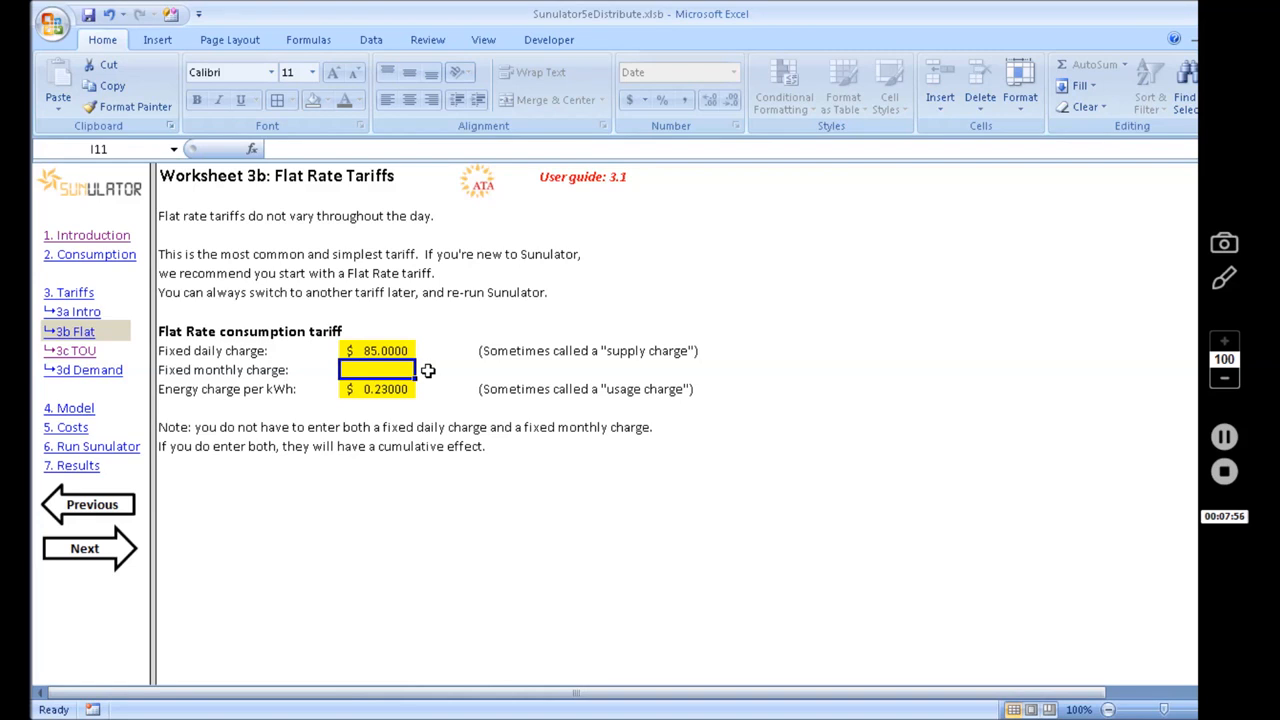
key("Up")
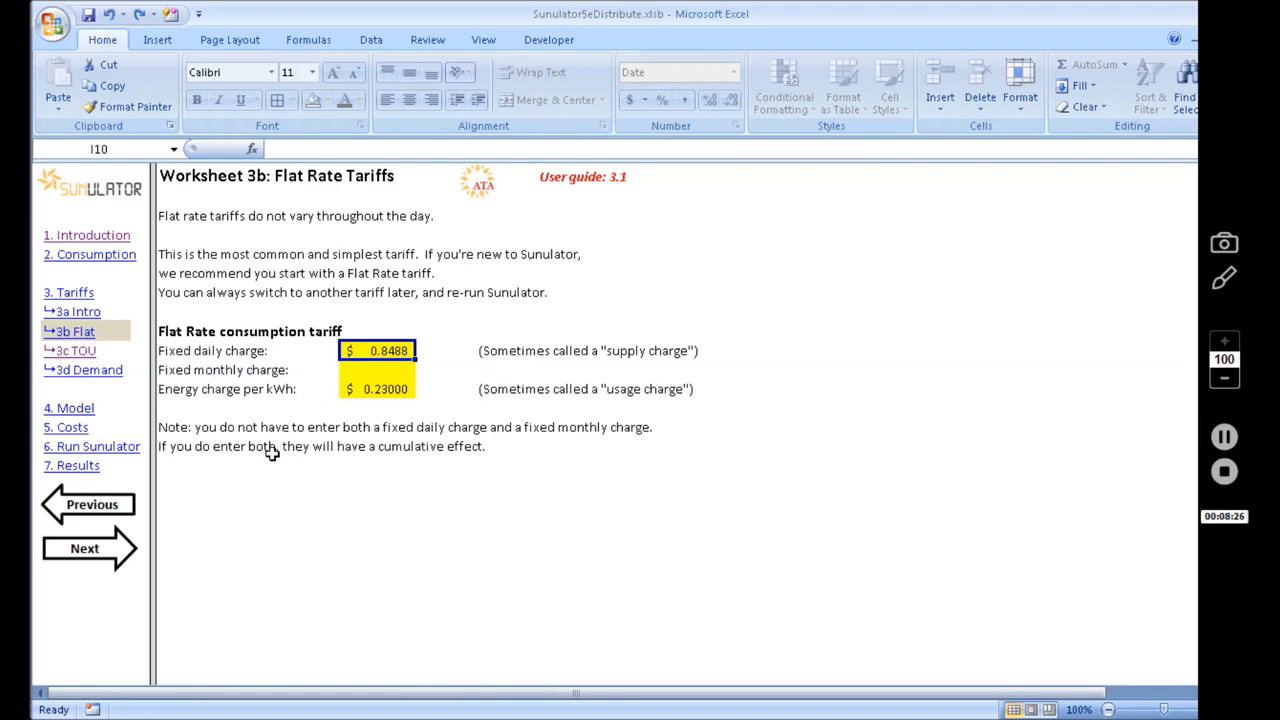
Open the Time of Use Tariffs worksheet and examine the fixed daily, total monthly and demand-based daily charge cells
left_click(106, 552)
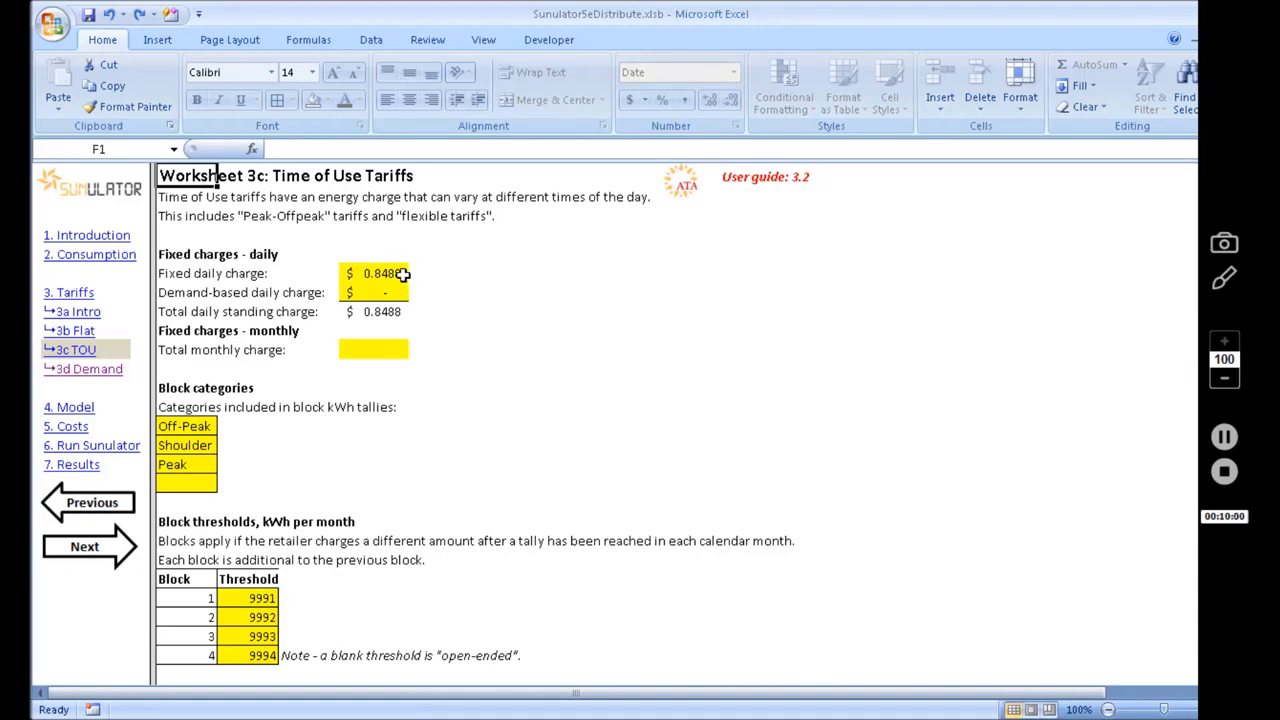
left_click(401, 275)
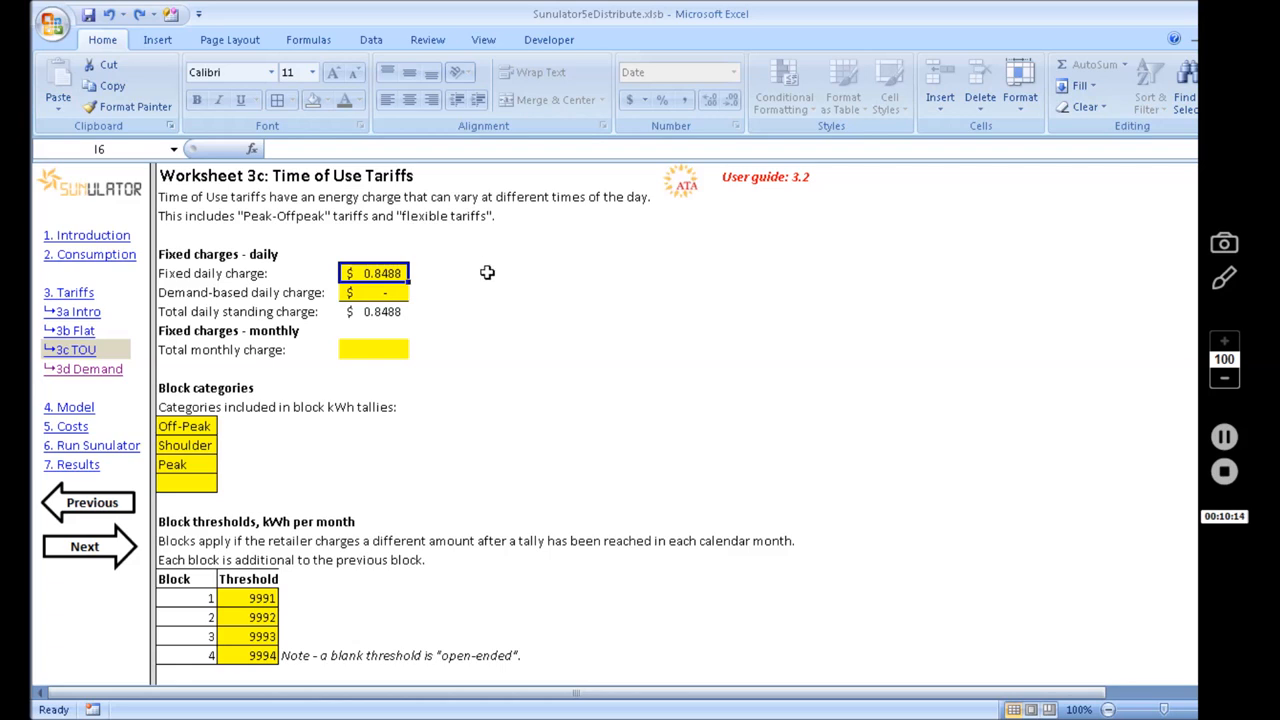
left_click(394, 350)
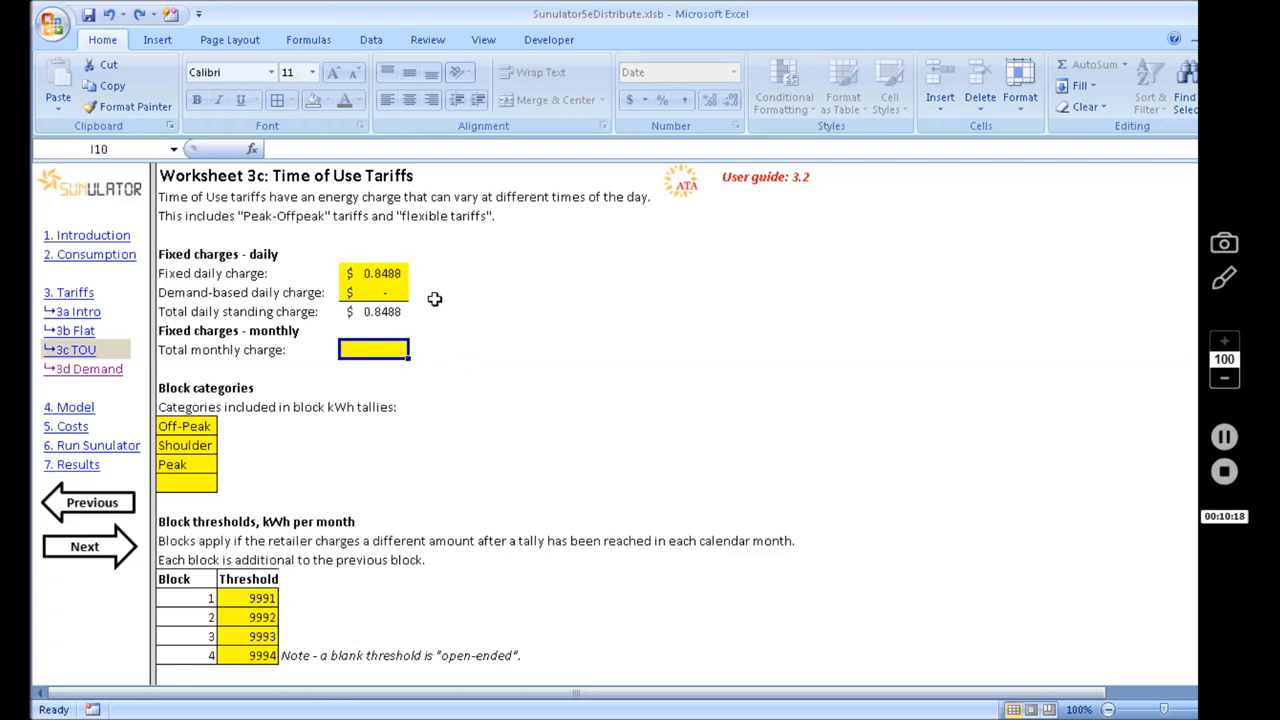
left_click(396, 292)
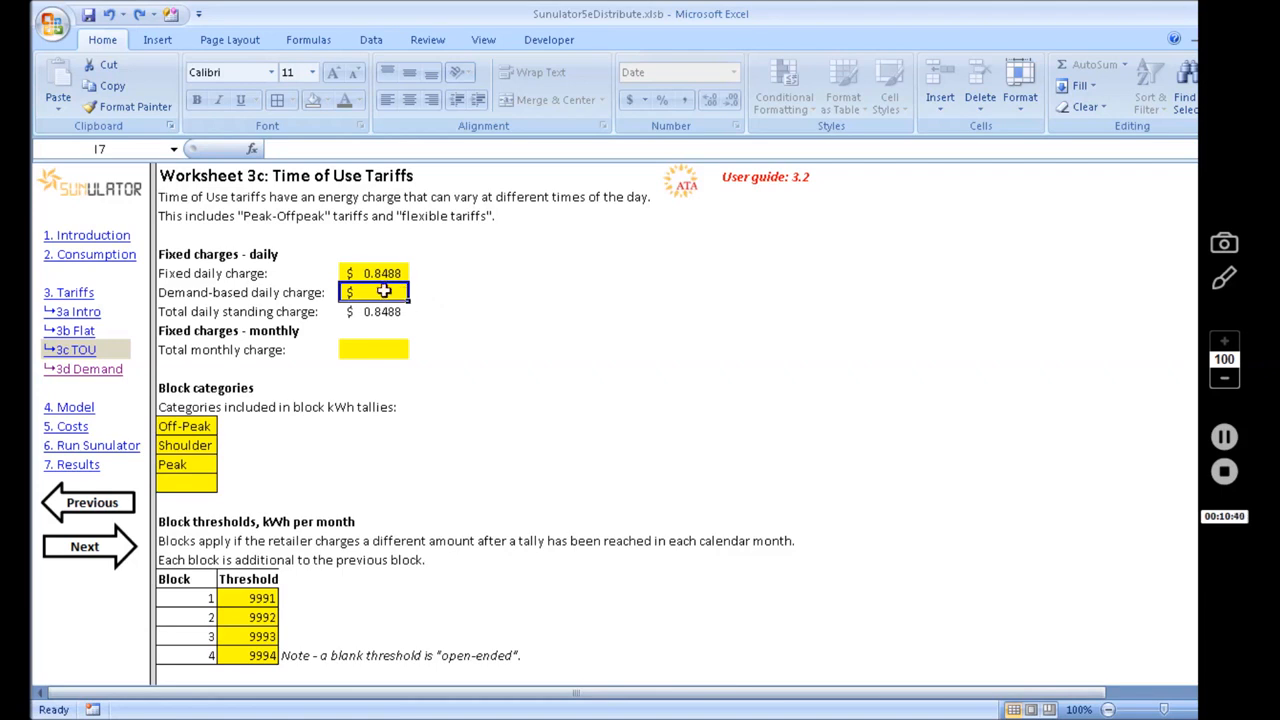
Review the Off-Peak, Shoulder and Peak entries in the block categories list
left_click(203, 428)
left_click(205, 446)
left_click(200, 466)
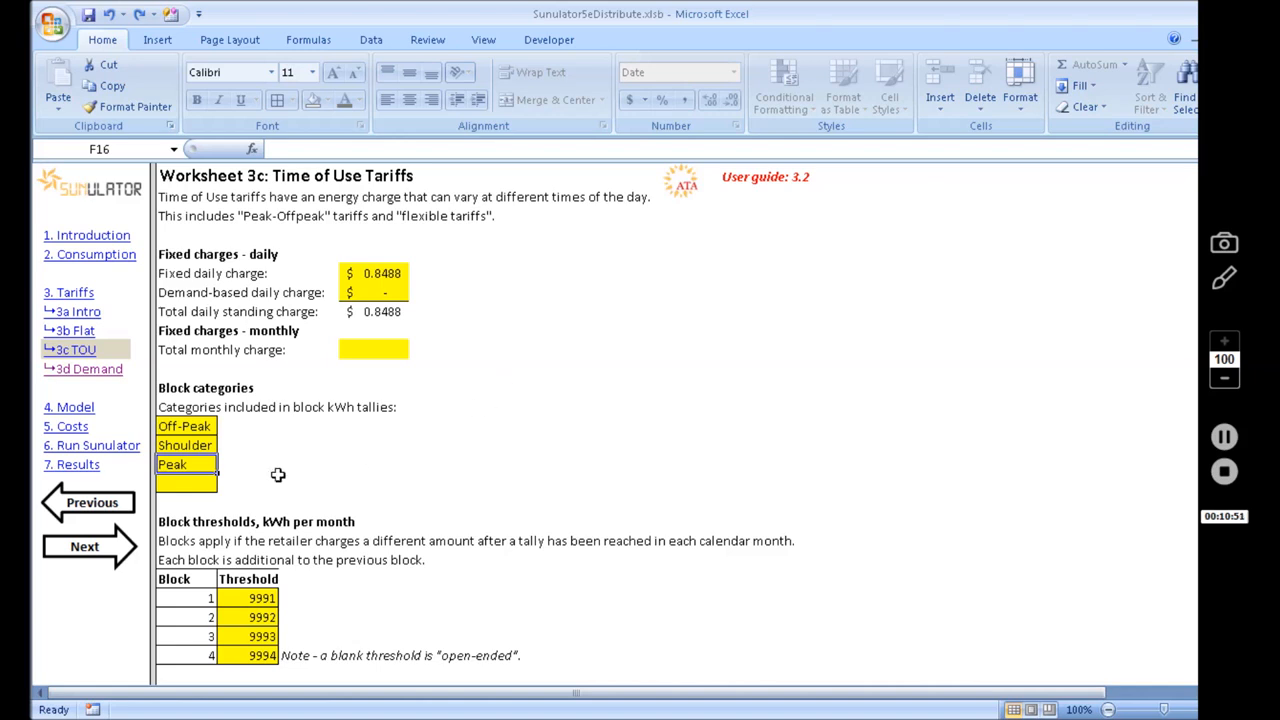
left_click(202, 443)
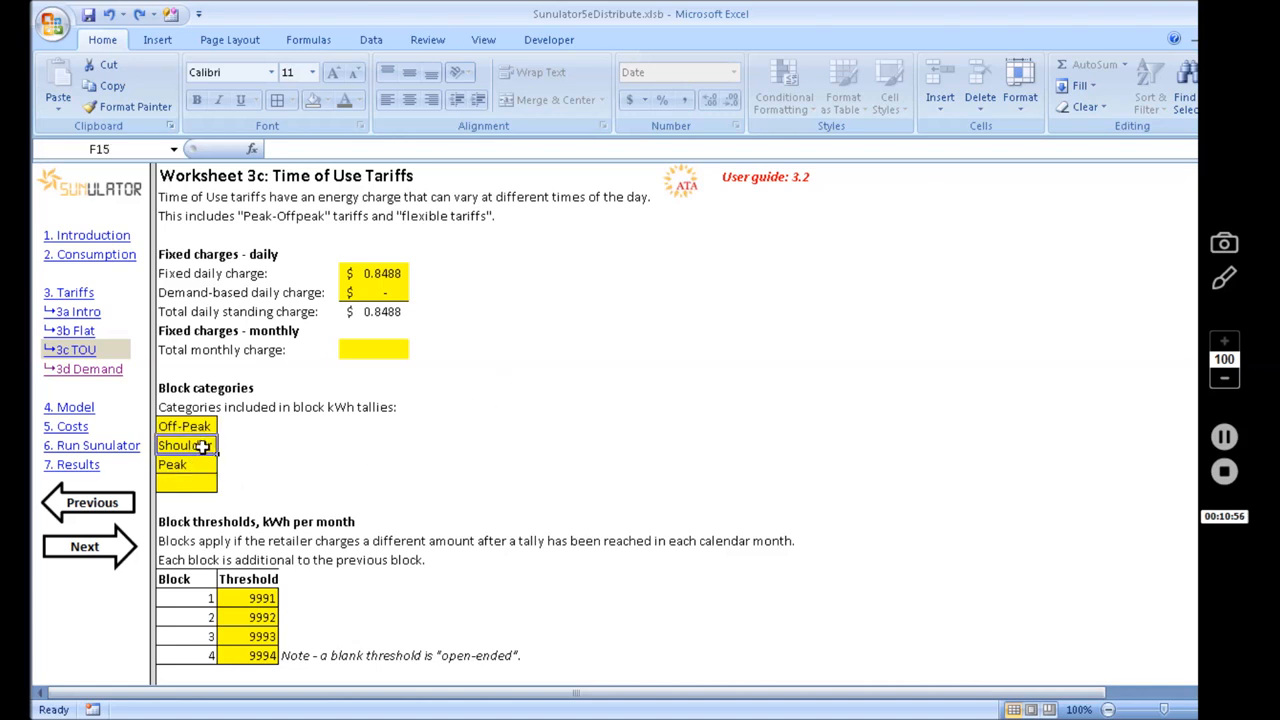
left_click(189, 463)
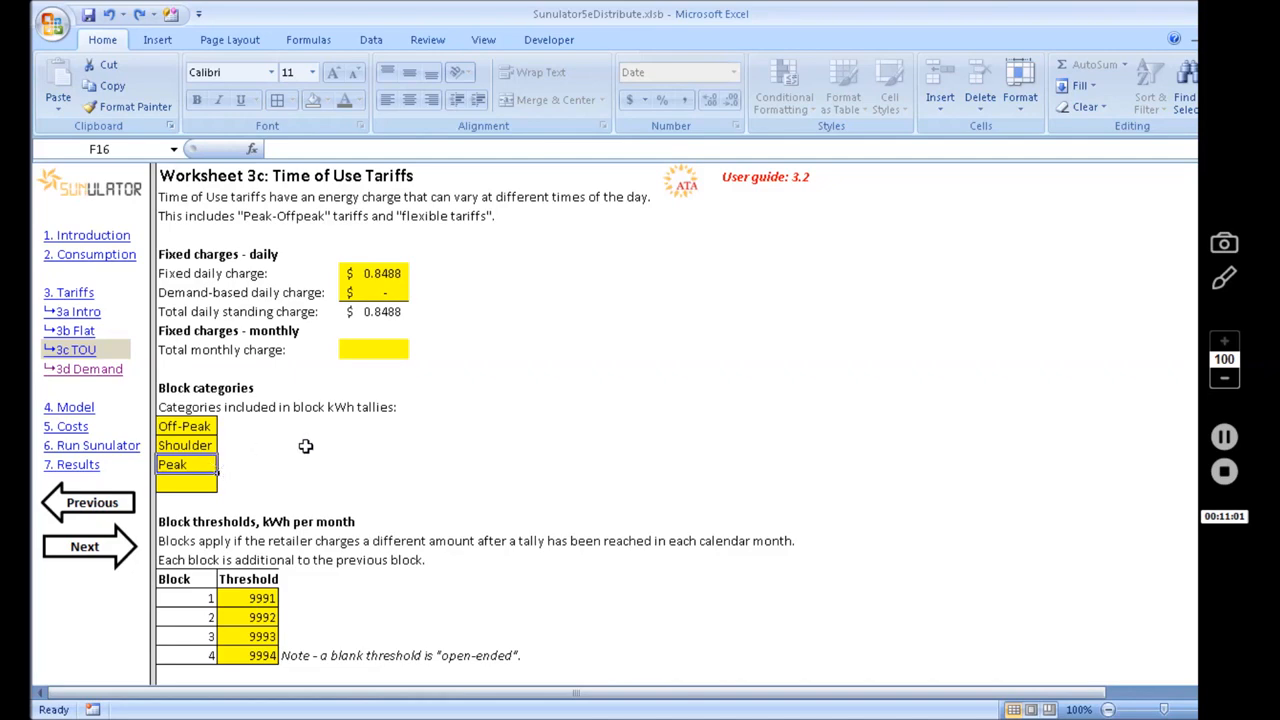
Set the monthly kWh threshold of Block 1 to 300 in the block thresholds table
scroll(509, 460, "down", 2)
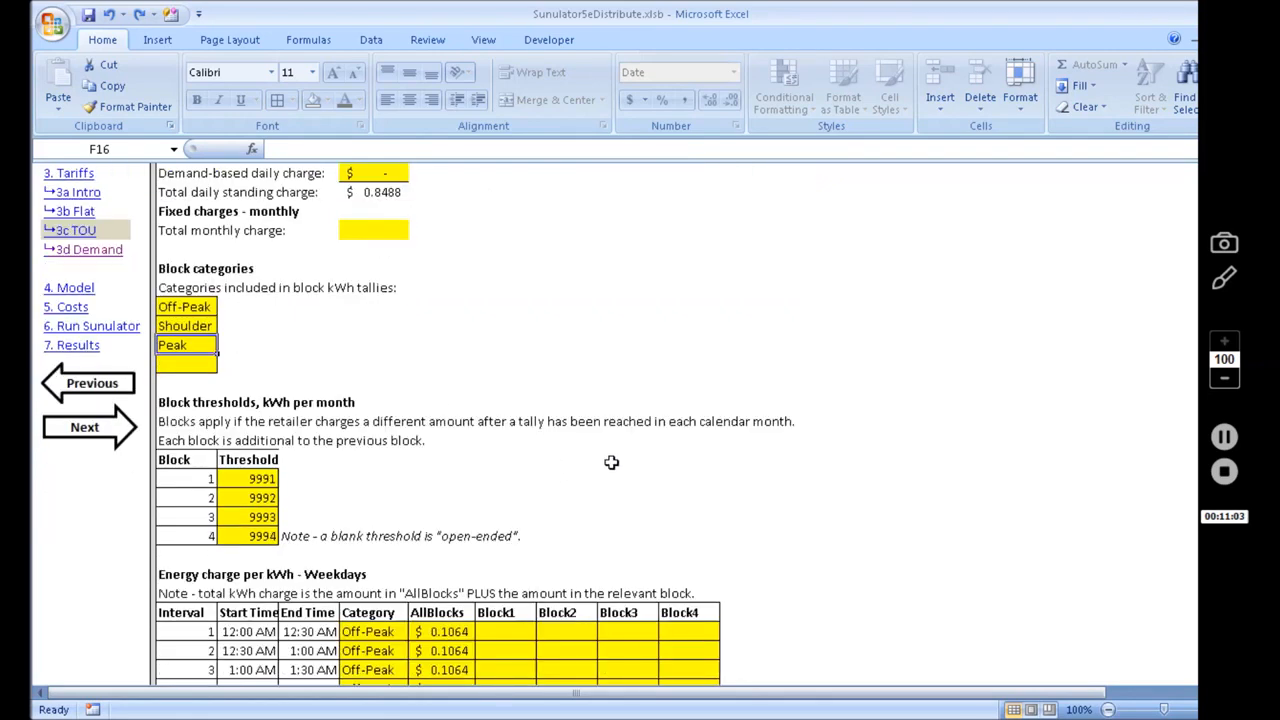
scroll(570, 465, "down", 2)
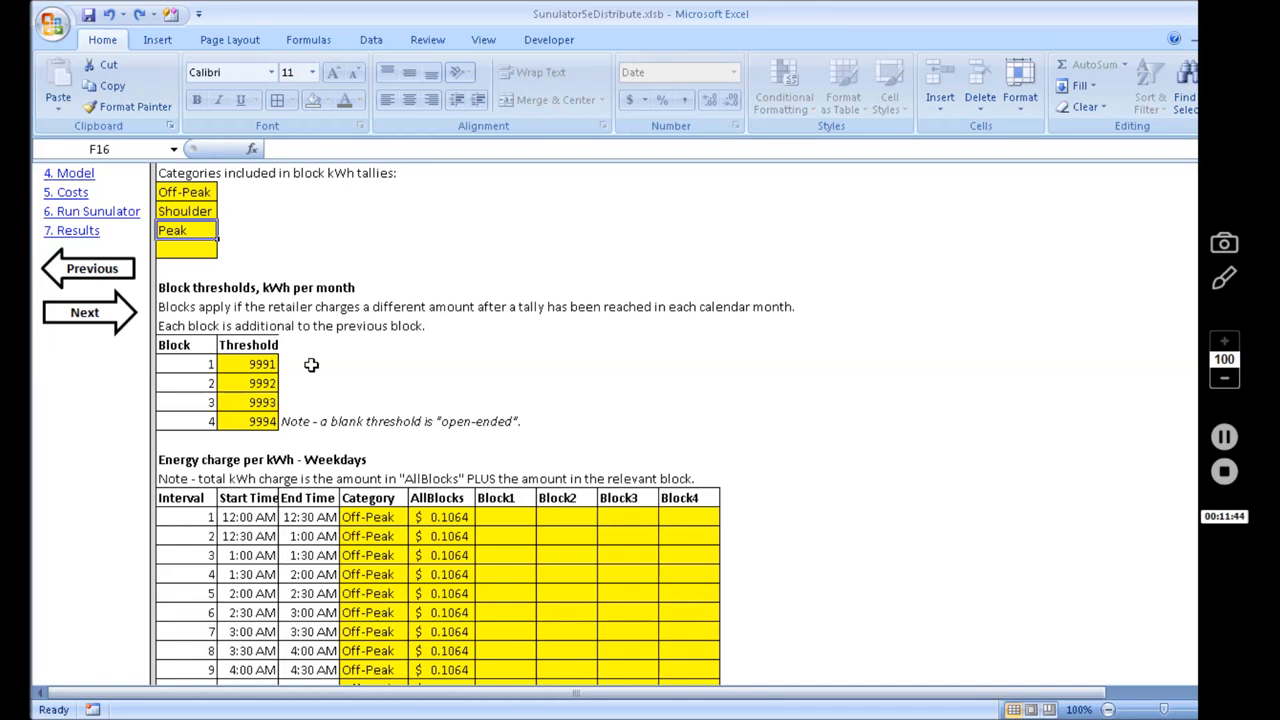
left_click(265, 362)
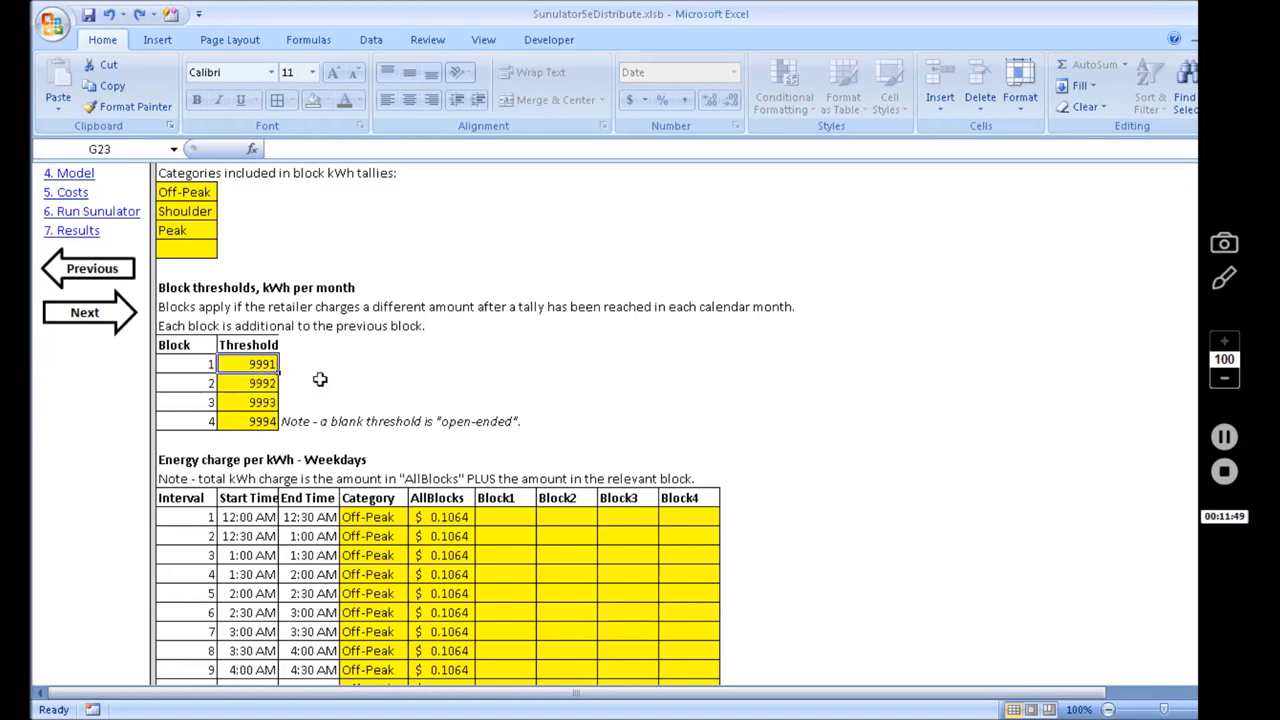
type("300")
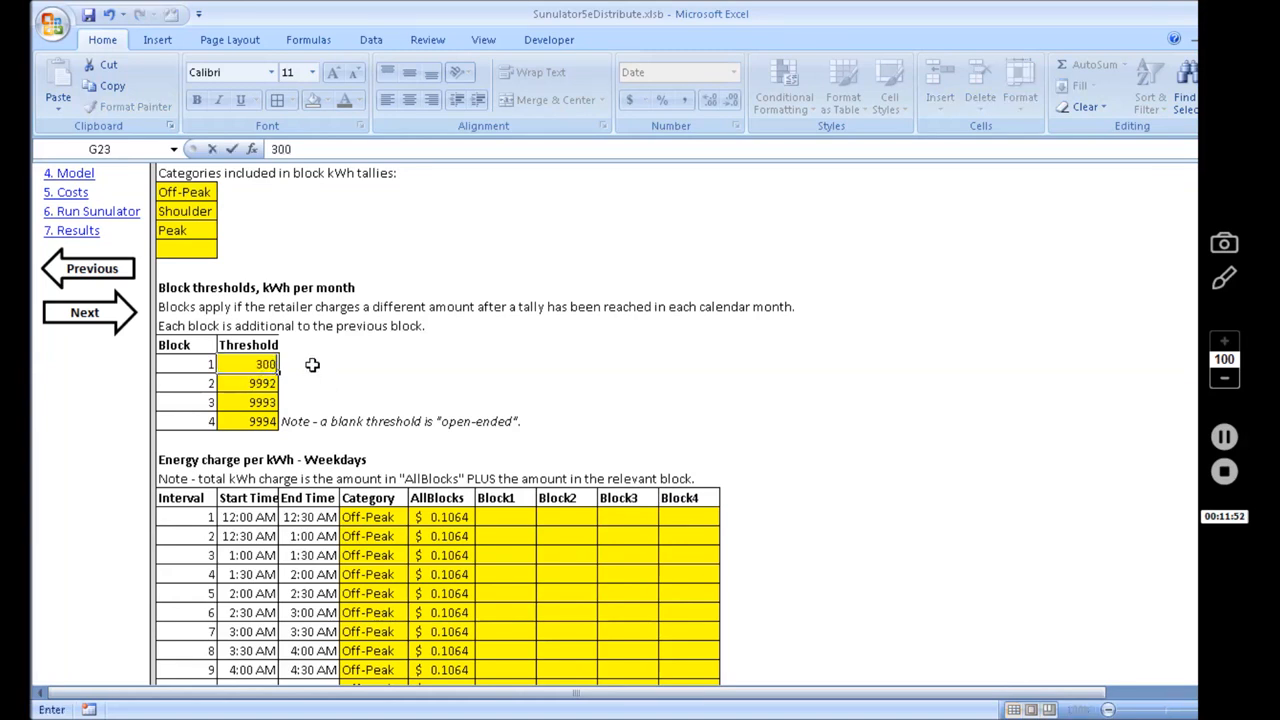
key("Return")
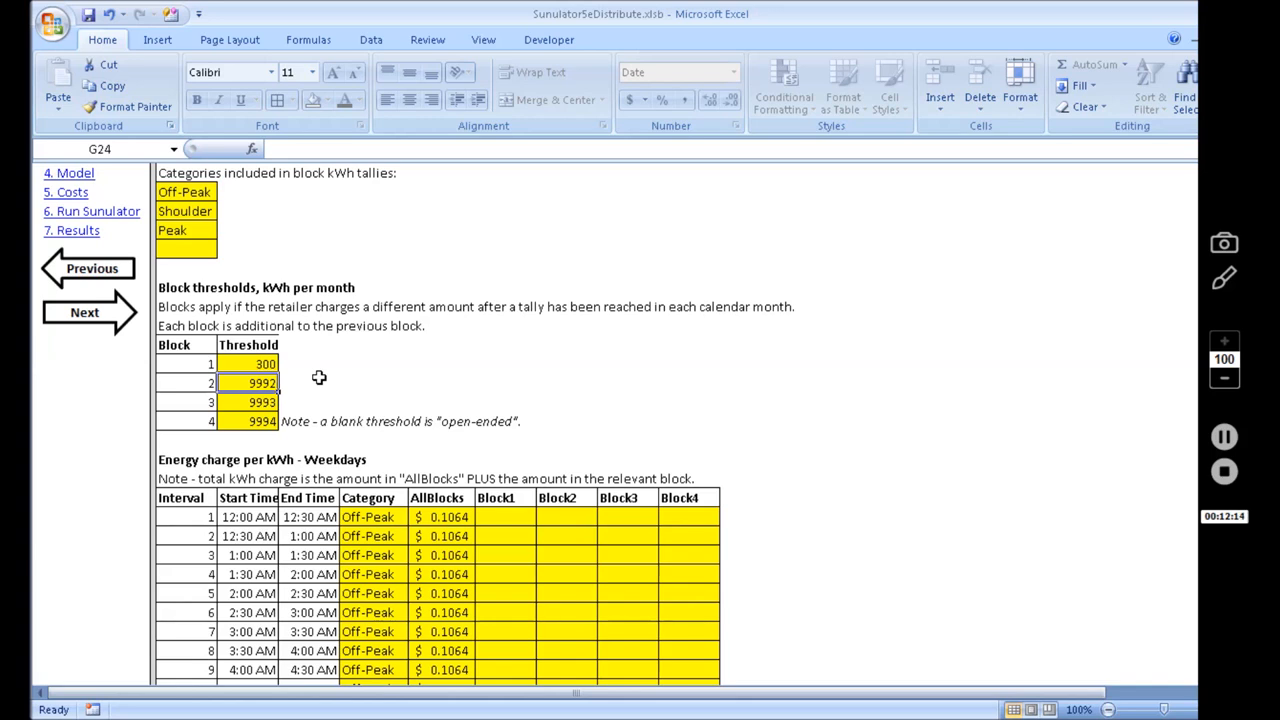
Change the Block 1 threshold back to 9991
key("Up")
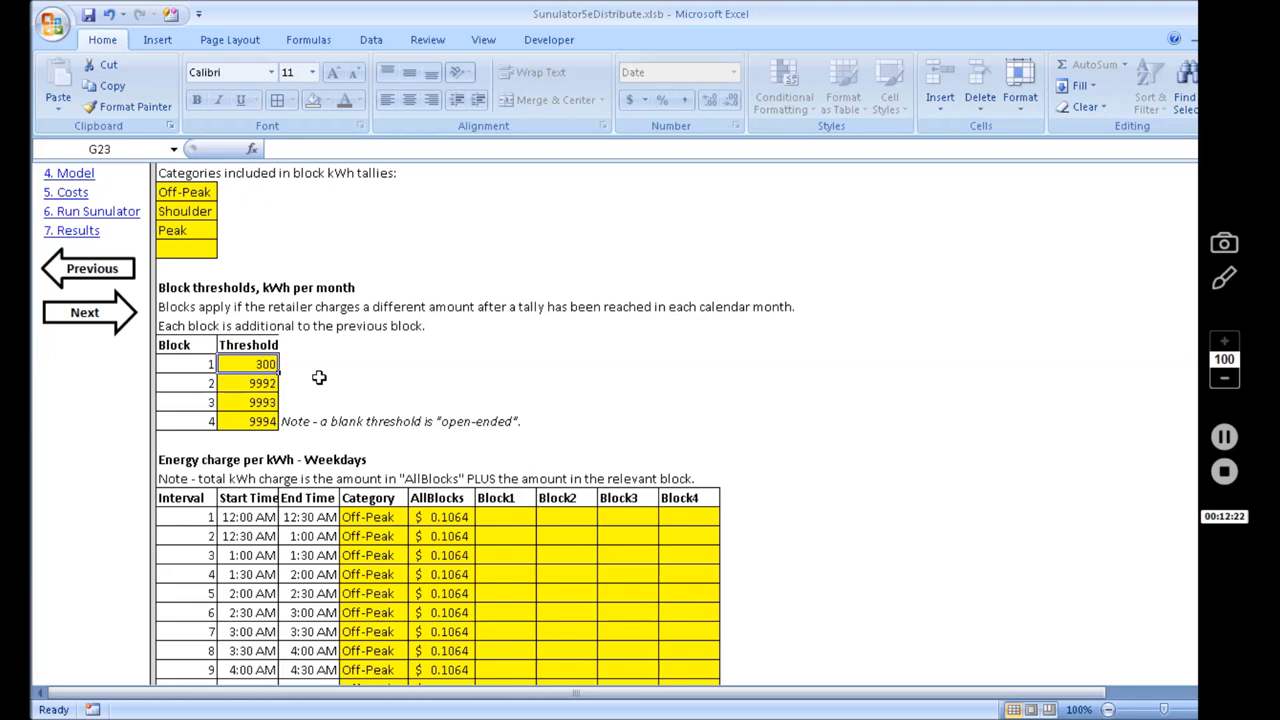
type("9991")
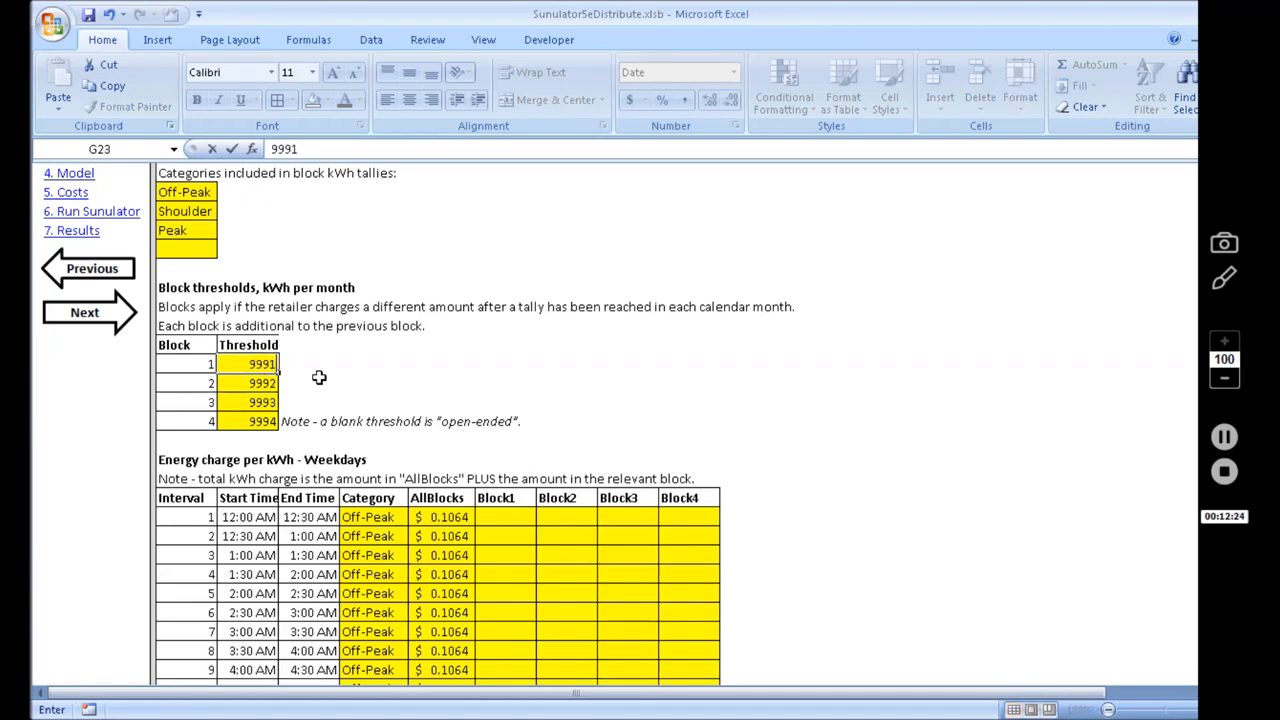
key("Return")
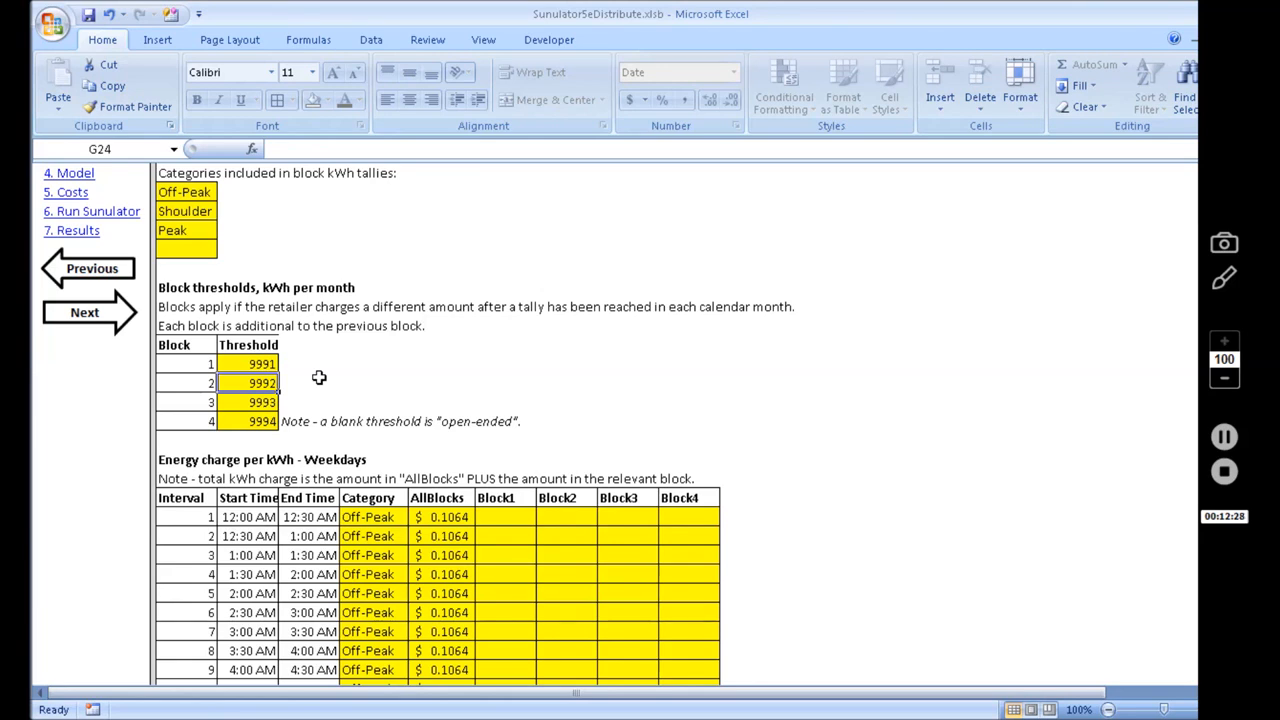
Clear the thresholds of all four blocks in the block thresholds table
key("Up")
key("shift+Down")
key("shift+Down")
key("shift+Down")
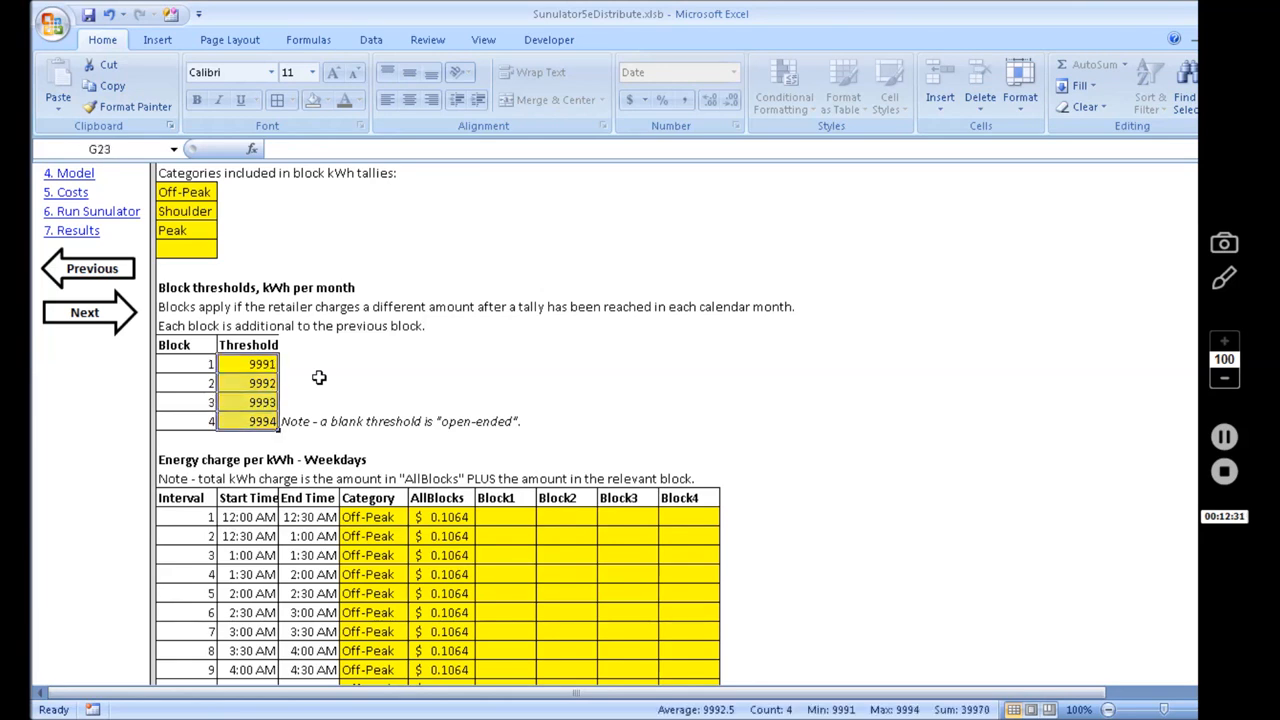
key("Delete")
key("Down")
key("Down")
key("Down")
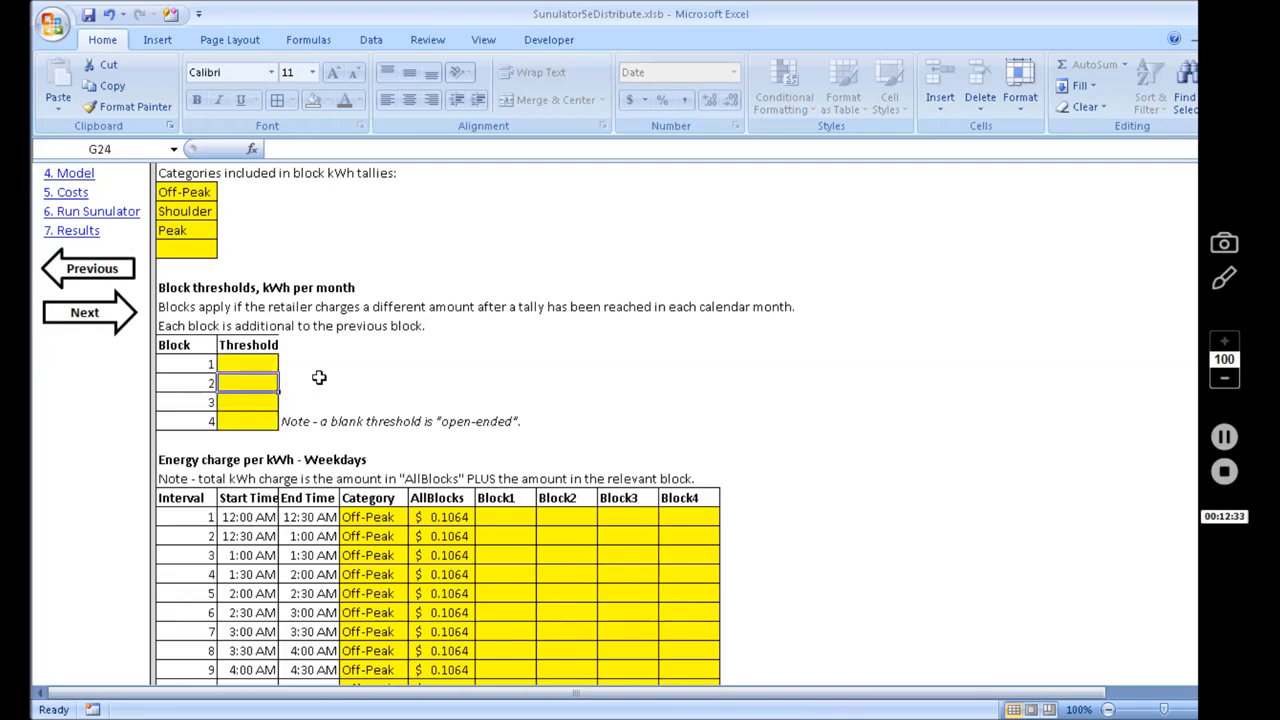
Examine the weekday energy charge table, including the category and AllBlocks rates of the Off-Peak intervals from 12:00 AM to 7:00 AM
key("ctrl+Home")
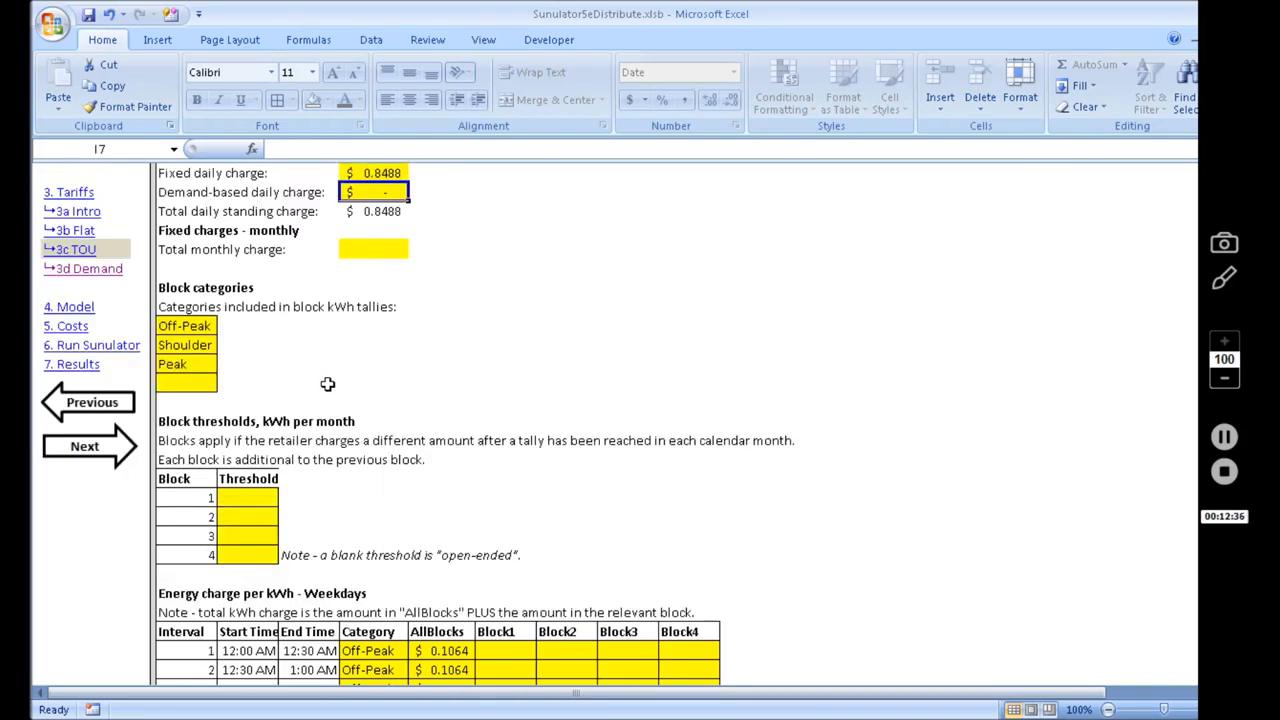
scroll(336, 390, "down", 3)
scroll(336, 390, "down", 3)
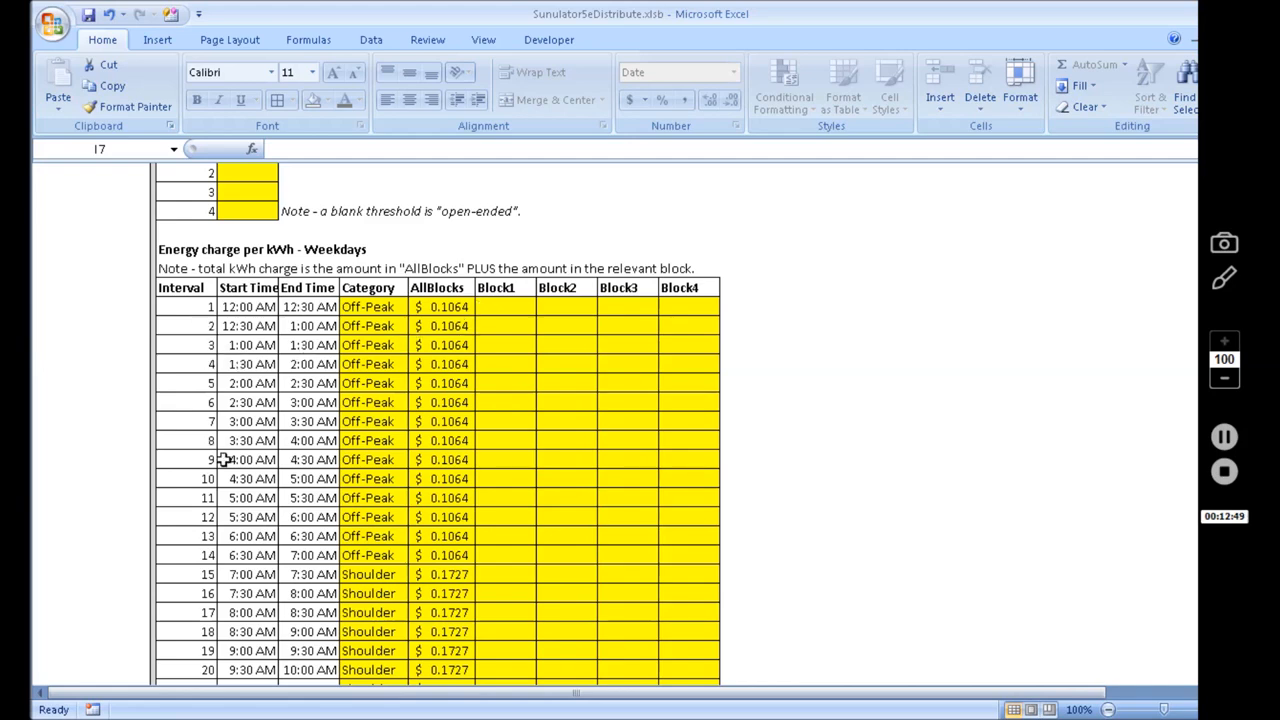
scroll(220, 460, "down", 4)
scroll(222, 468, "down", 7)
scroll(215, 490, "up", 2)
scroll(210, 500, "up", 9)
left_click(396, 307)
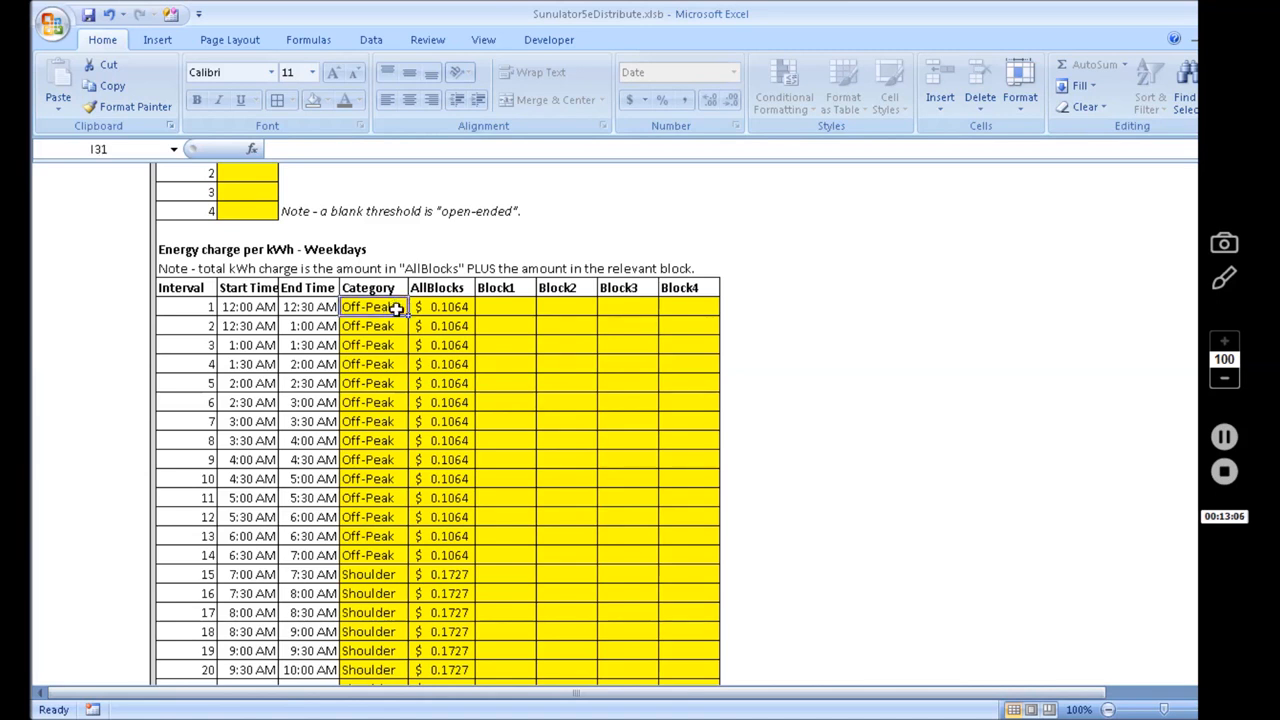
left_click(452, 310)
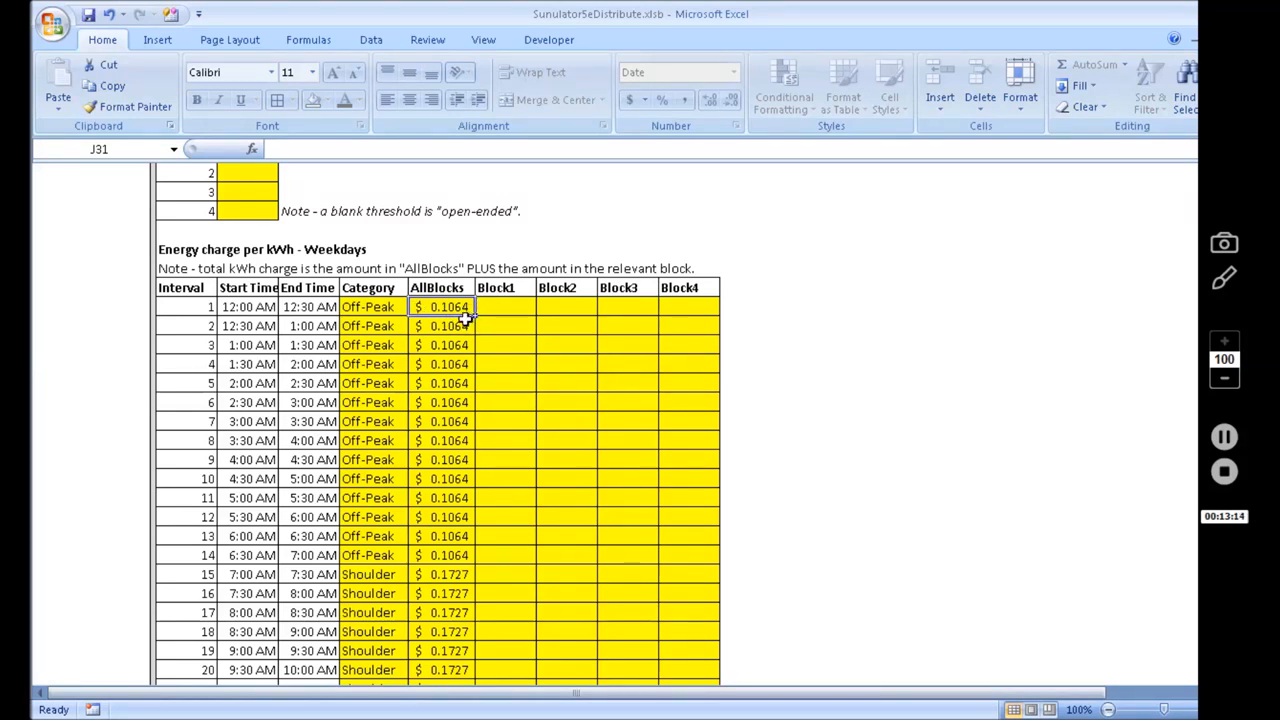
left_click_drag(372, 307, 450, 552)
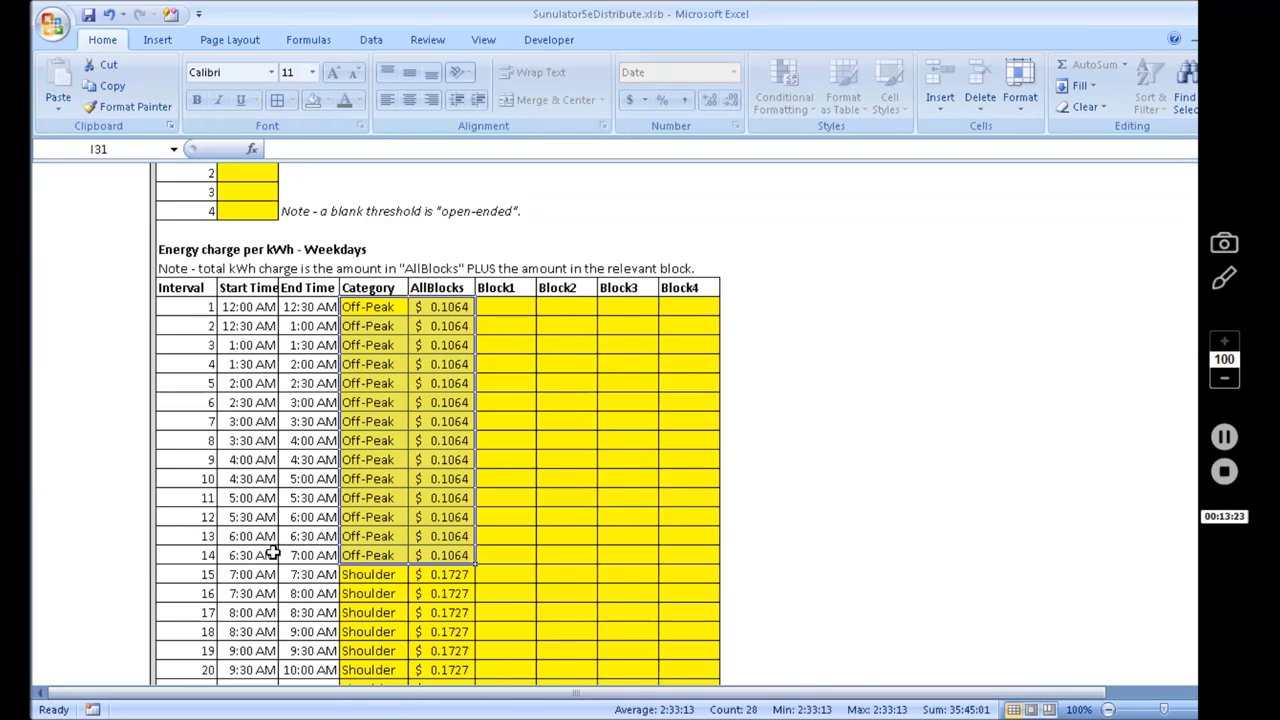
Examine the weekday Shoulder intervals from 7:00 AM to 1:00 PM and the first Peak intervals from 1:00 PM
left_click(380, 578)
key("shift+Down")
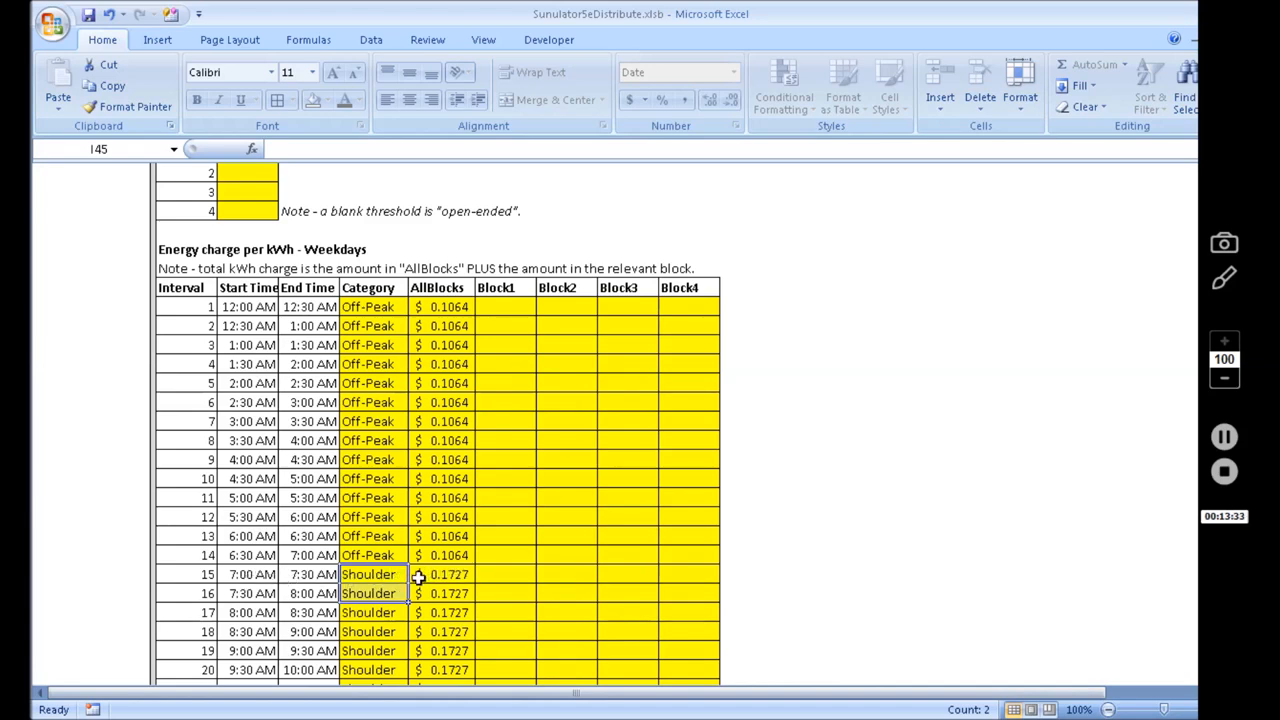
scroll(410, 597, "down", 2)
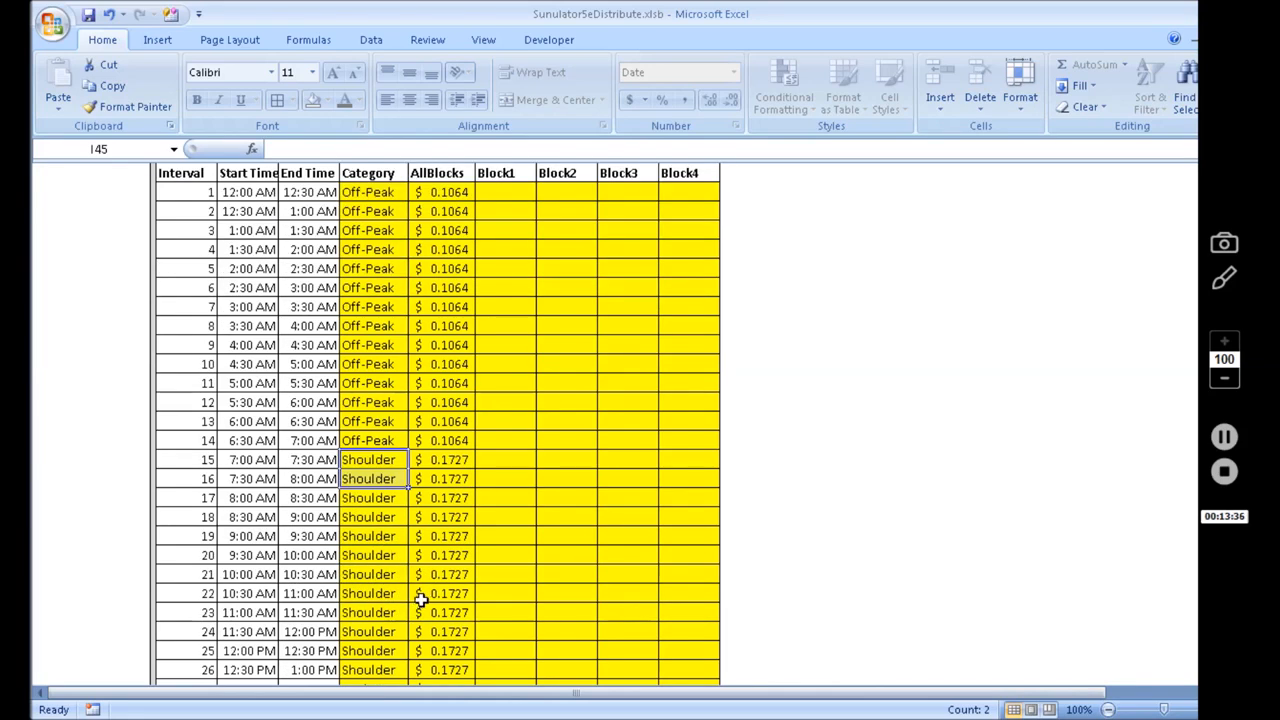
scroll(411, 600, "down", 2)
left_click(386, 555)
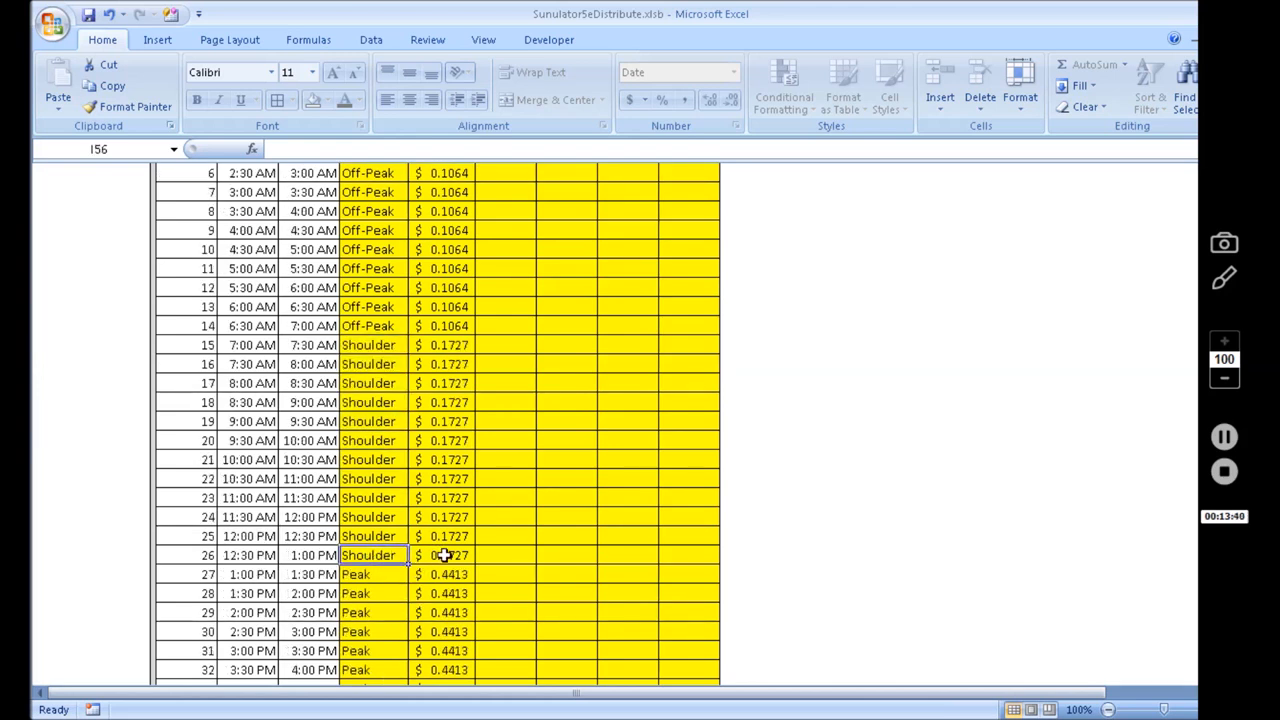
left_click_drag(383, 576, 430, 632)
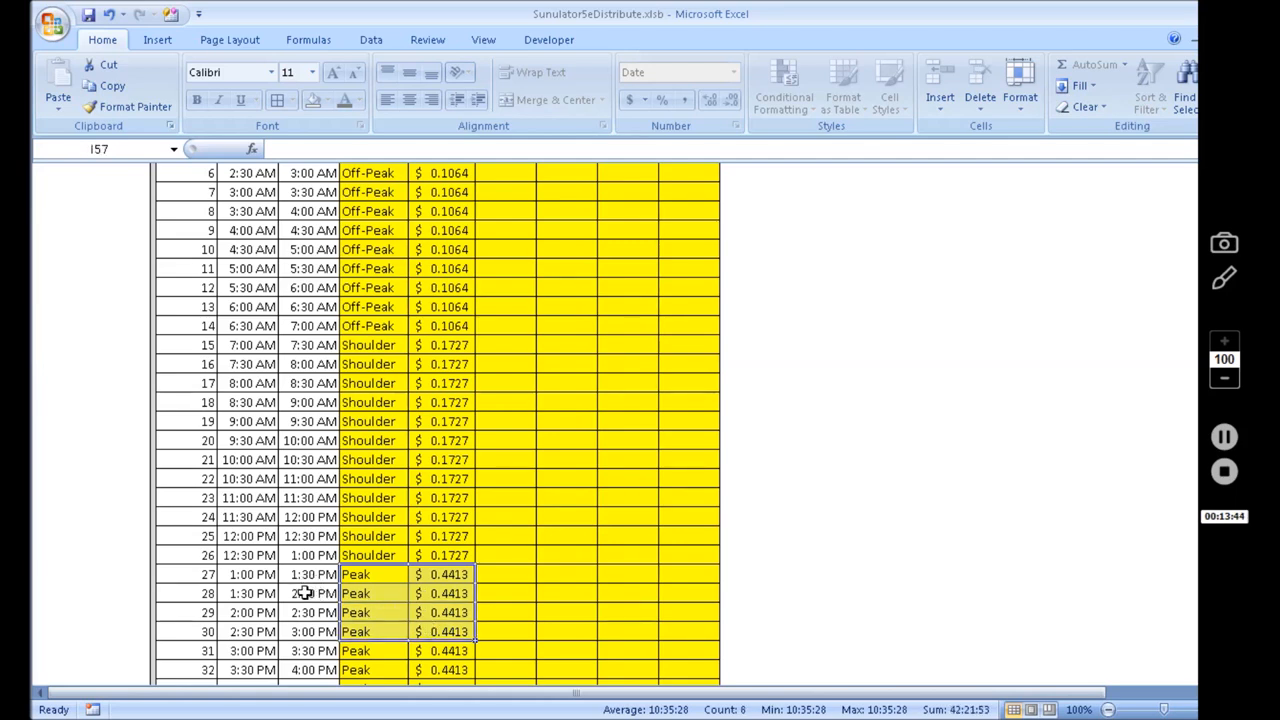
Examine the weekday Peak intervals from 1:00 PM to 8:00 PM and the Shoulder and Off-Peak intervals that follow
scroll(303, 591, "down", 2)
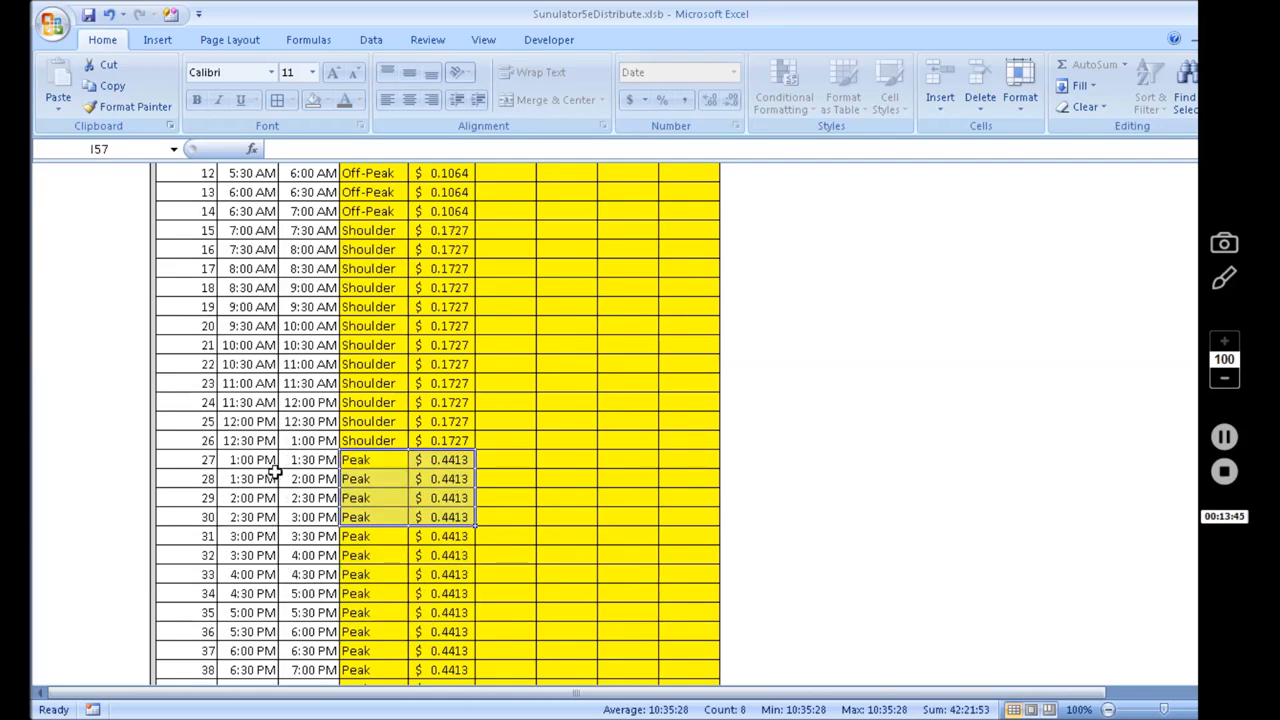
scroll(432, 490, "down", 3)
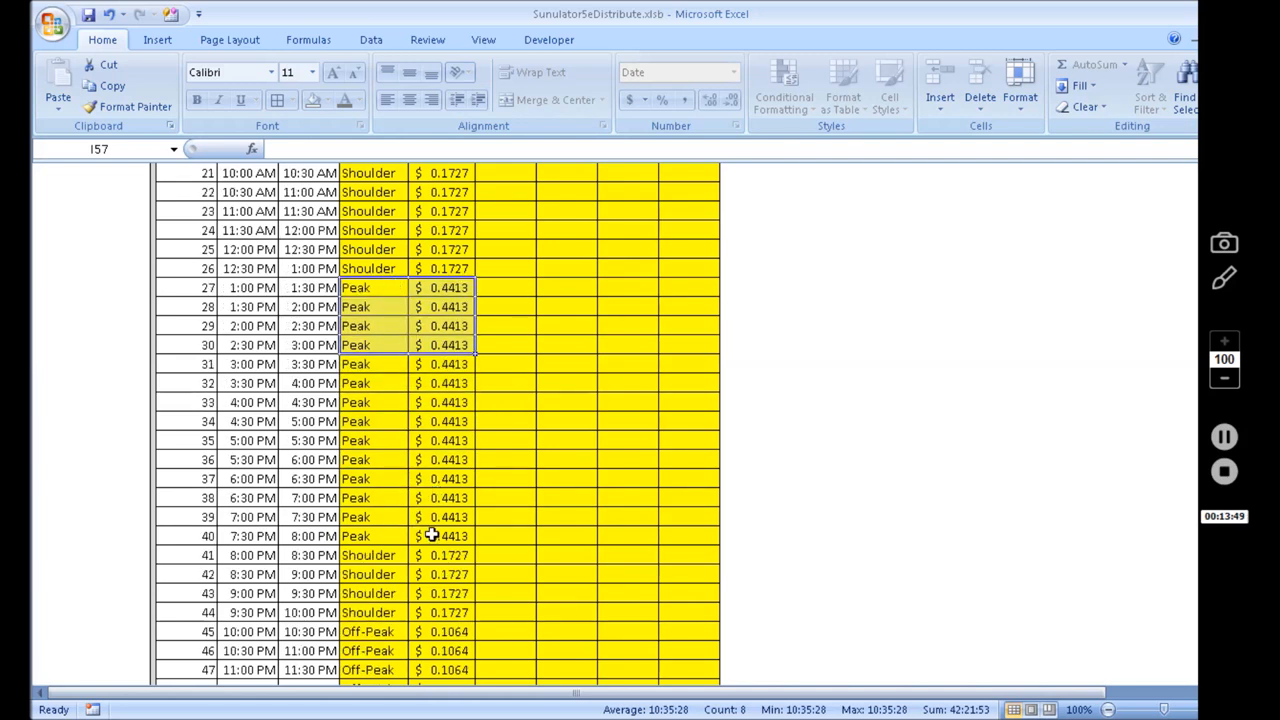
left_click(465, 289)
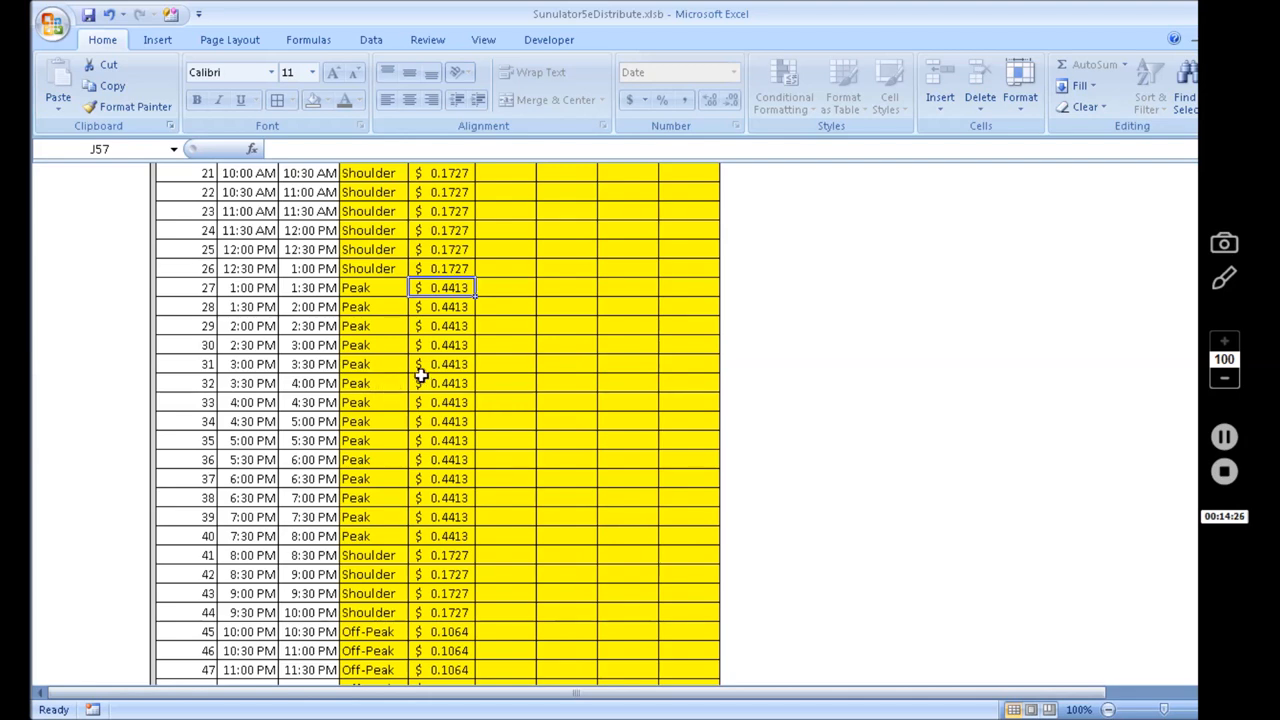
Examine the AllBlocks rates of the first weekday intervals and the Block1 rate cell of interval 1
scroll(427, 470, "up", 7)
scroll(427, 473, "up", 5)
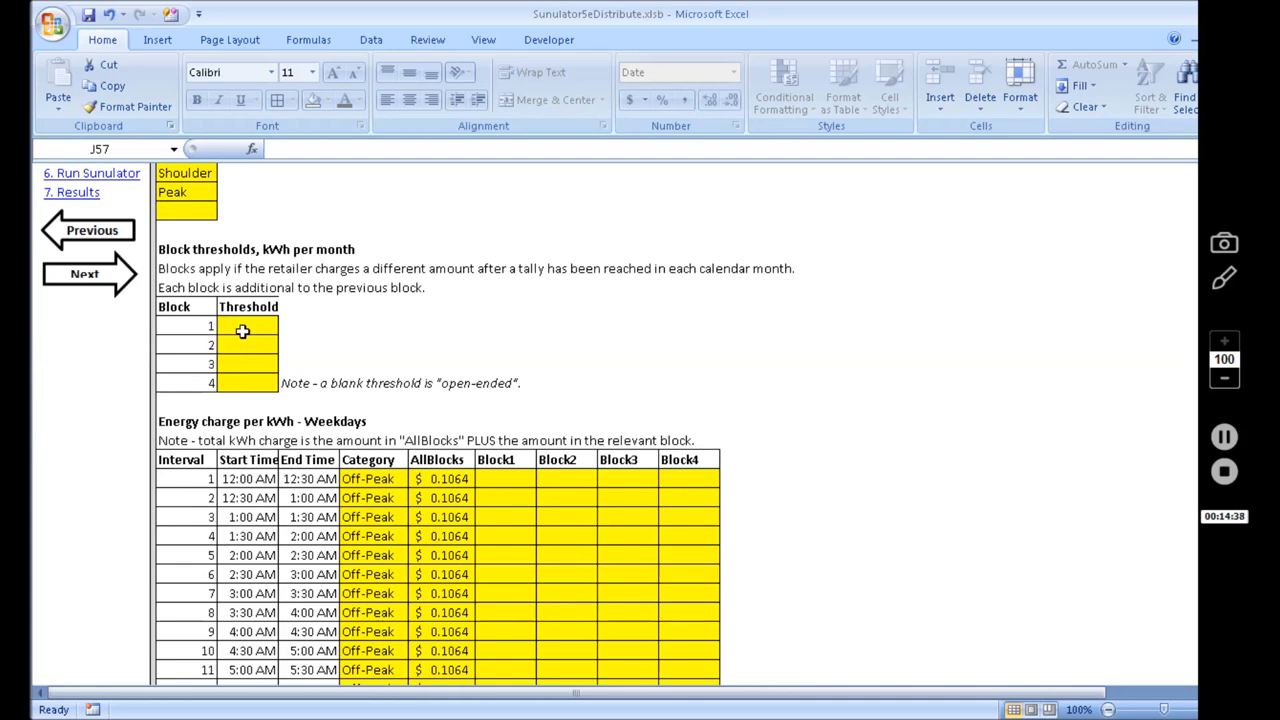
left_click_drag(443, 480, 455, 610)
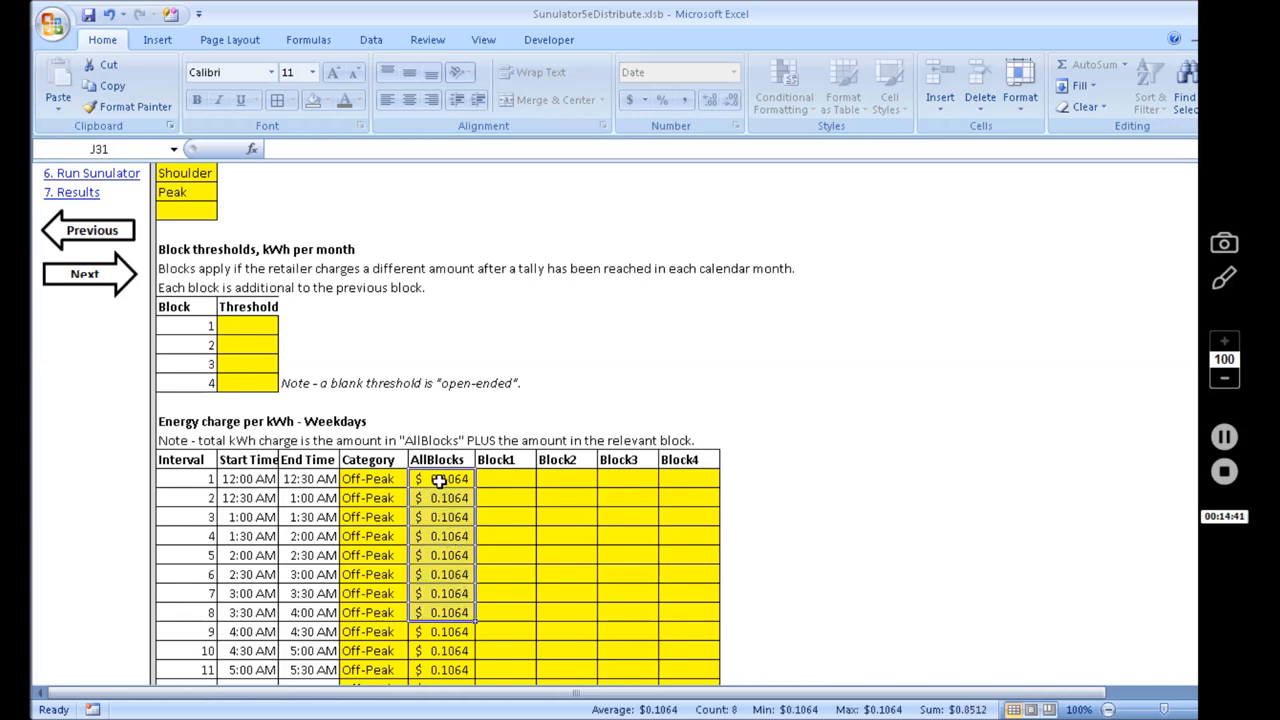
left_click(497, 480)
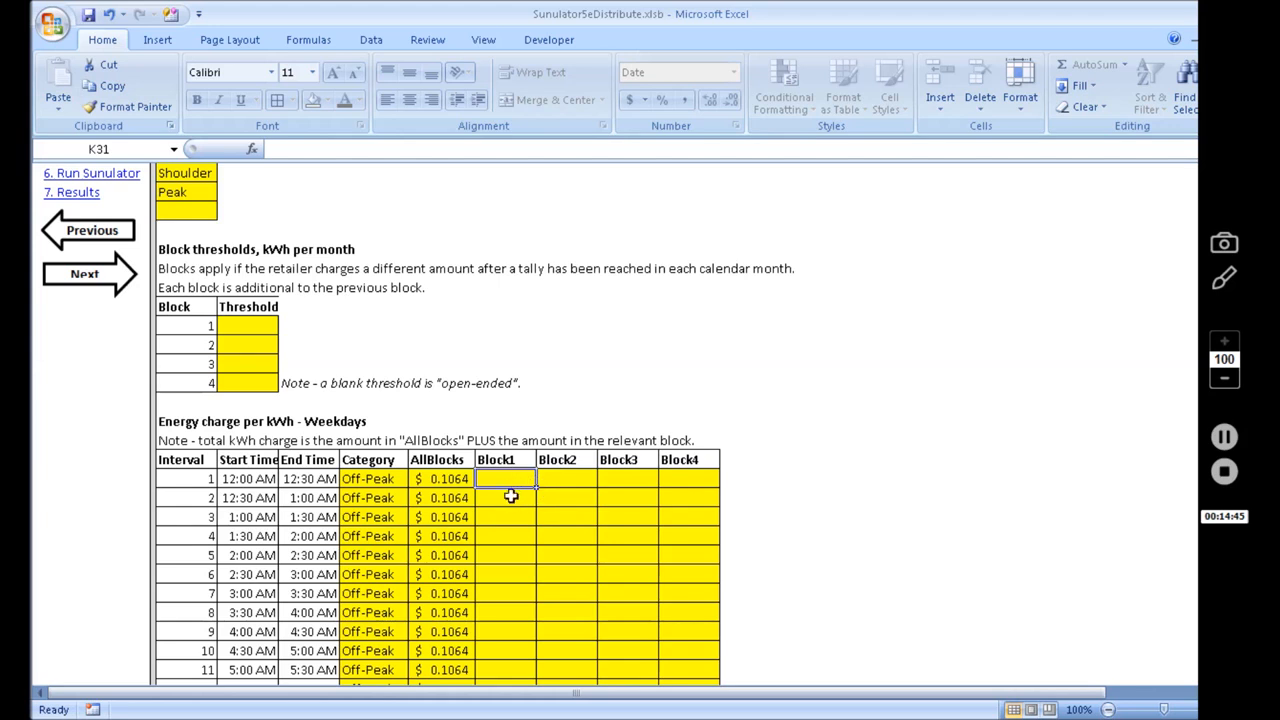
scroll(511, 496, "down", 1)
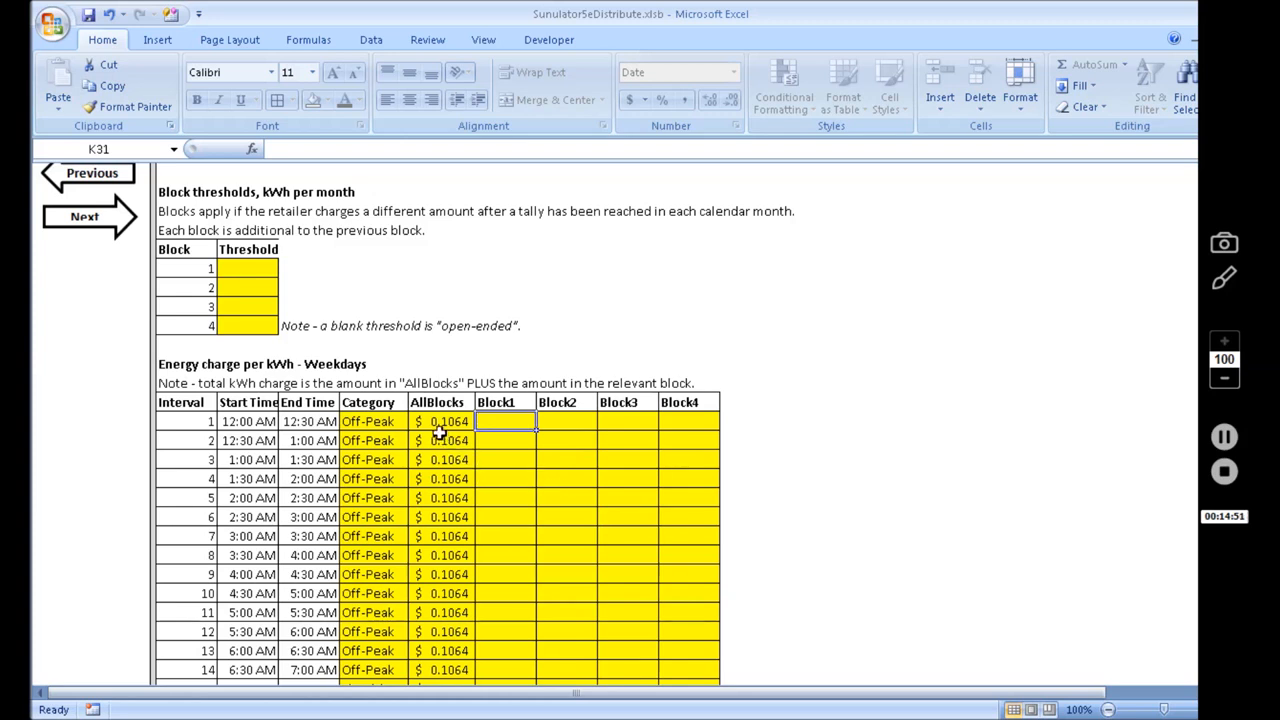
Set the Block 1 threshold to 300 kWh per month and inspect the AllBlocks, Block1 and Block2 cells of weekday interval 1
left_click(250, 270)
type("300")
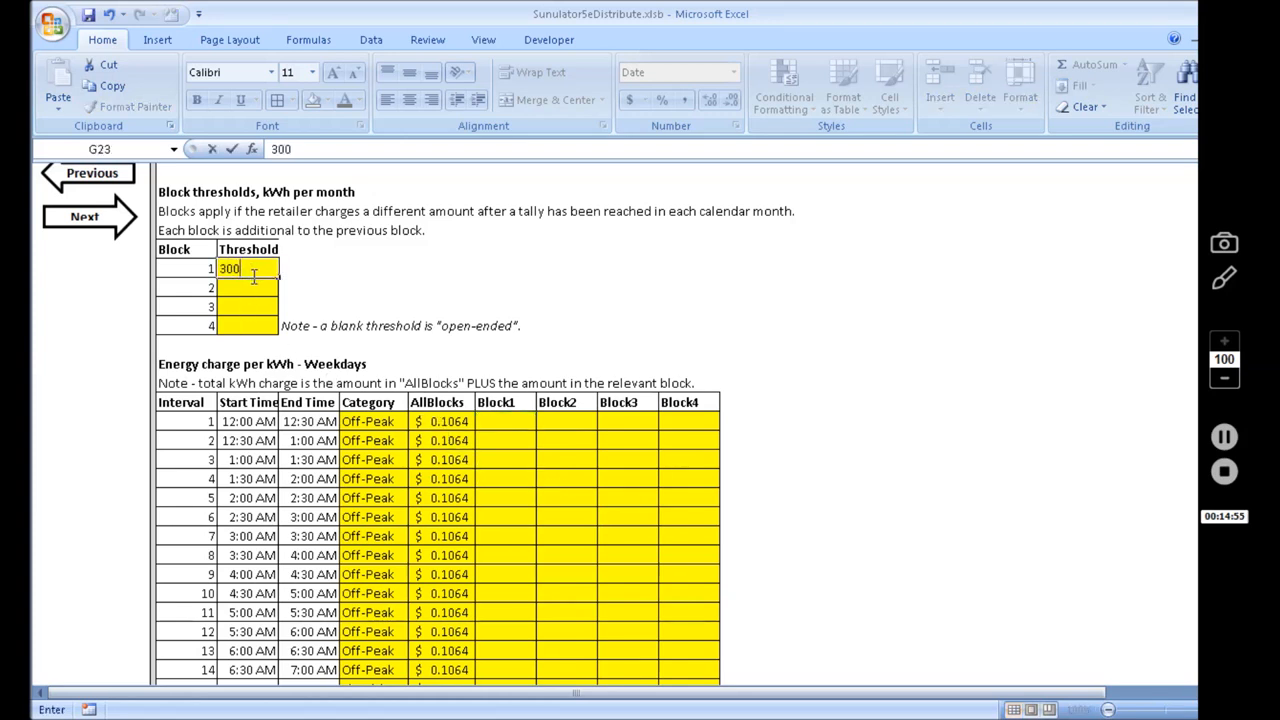
key("Return")
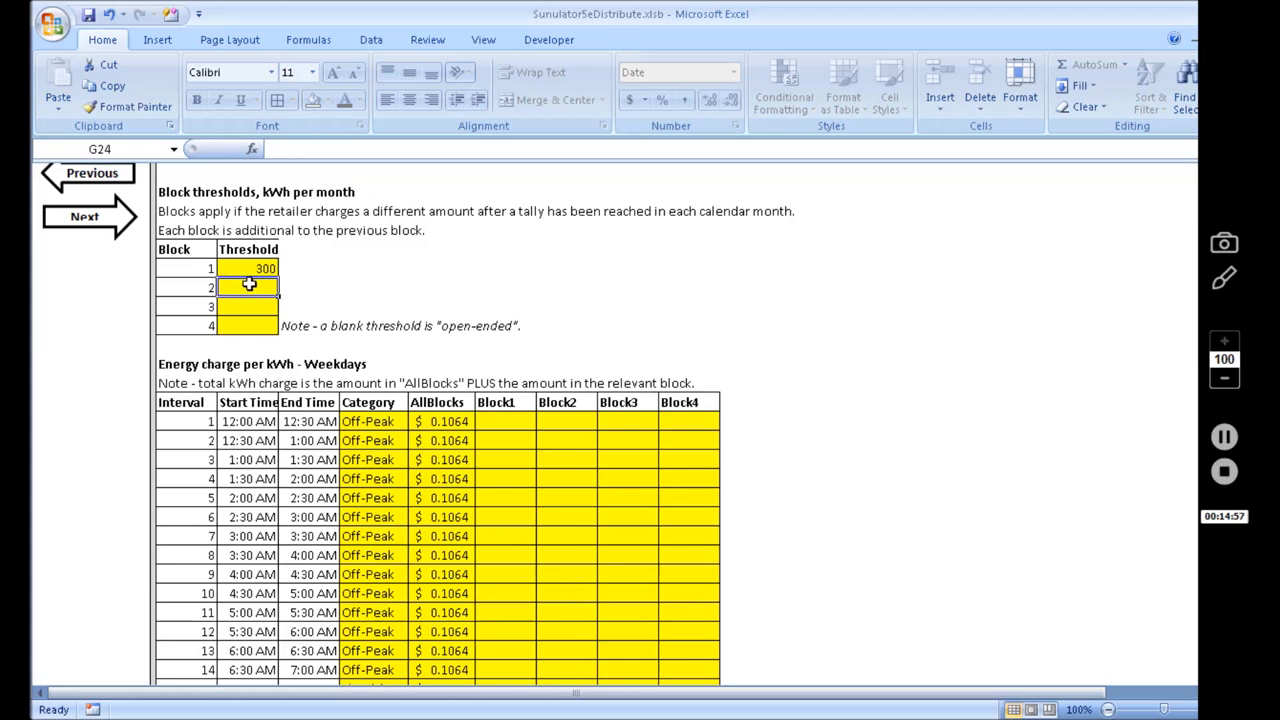
mouse_move(450, 424)
left_mouse_down()
mouse_move(452, 610)
mouse_move(449, 417)
left_mouse_up()
left_click(523, 421)
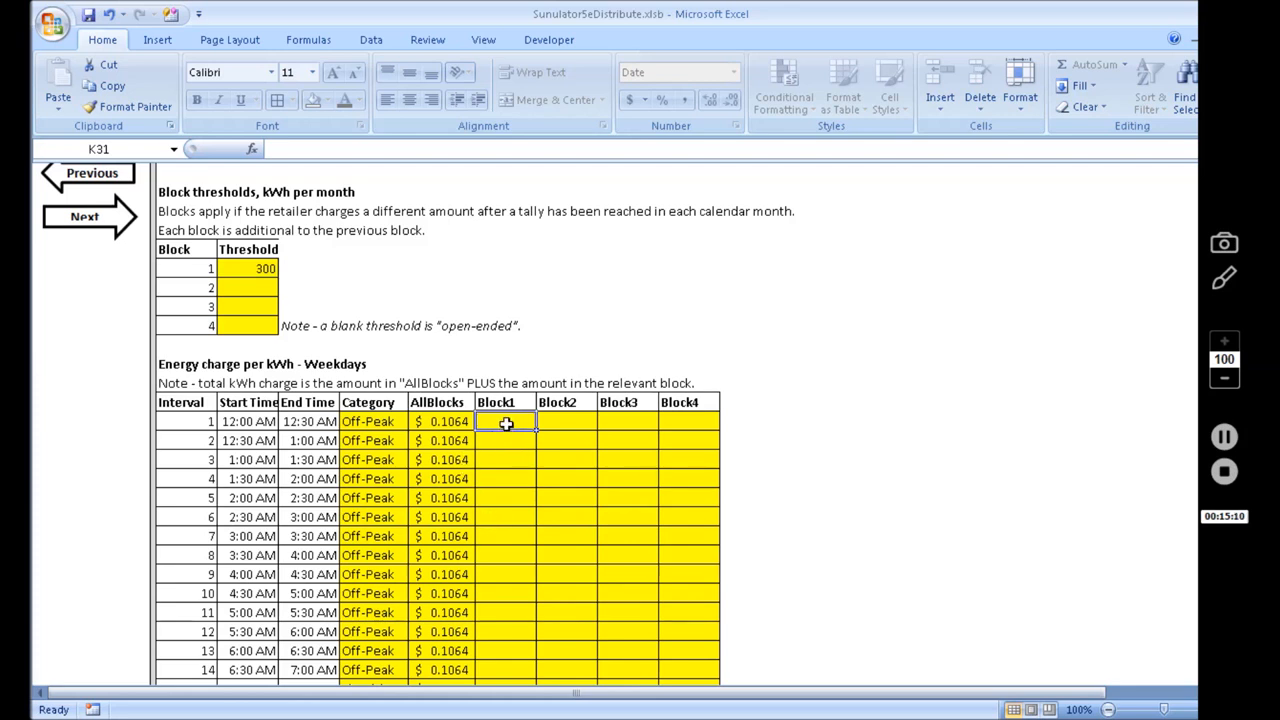
left_click(551, 424)
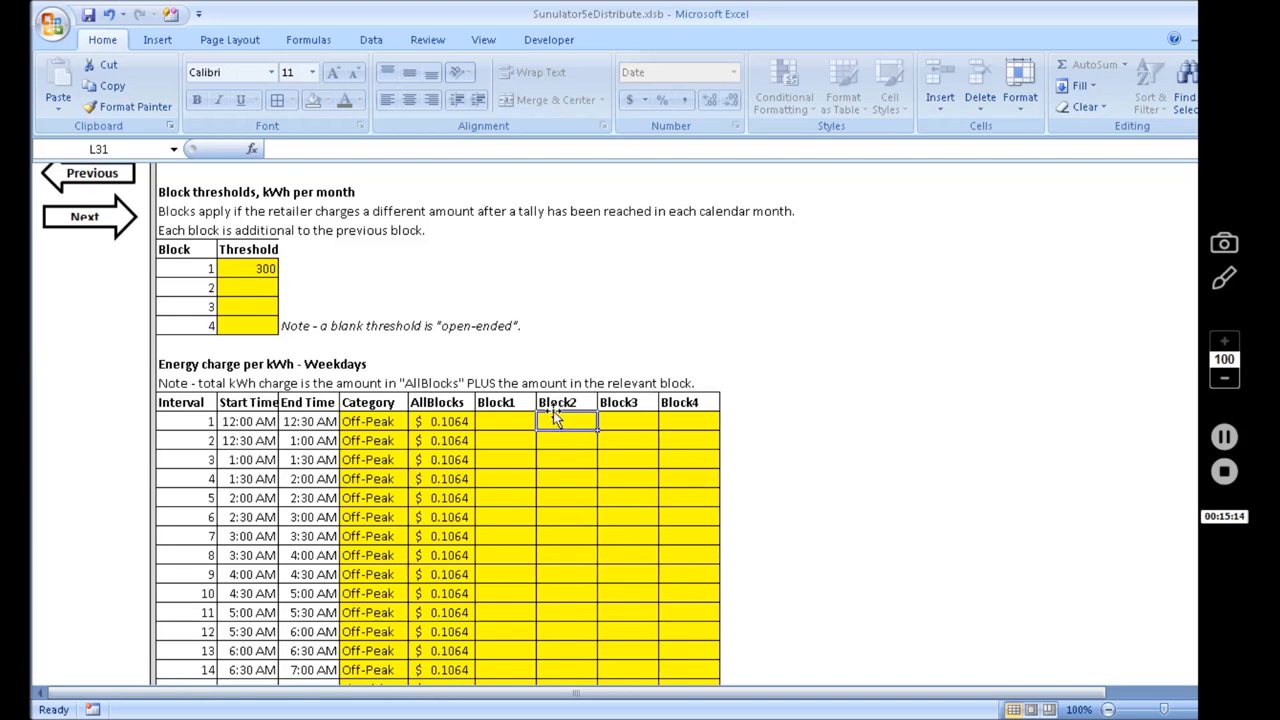
Clear the Block 1 threshold
left_click(251, 263)
key("Delete")
Examine the categories in the Weekends & Public Holidays energy charge table across all 48 intervals
scroll(500, 420, "down", 18)
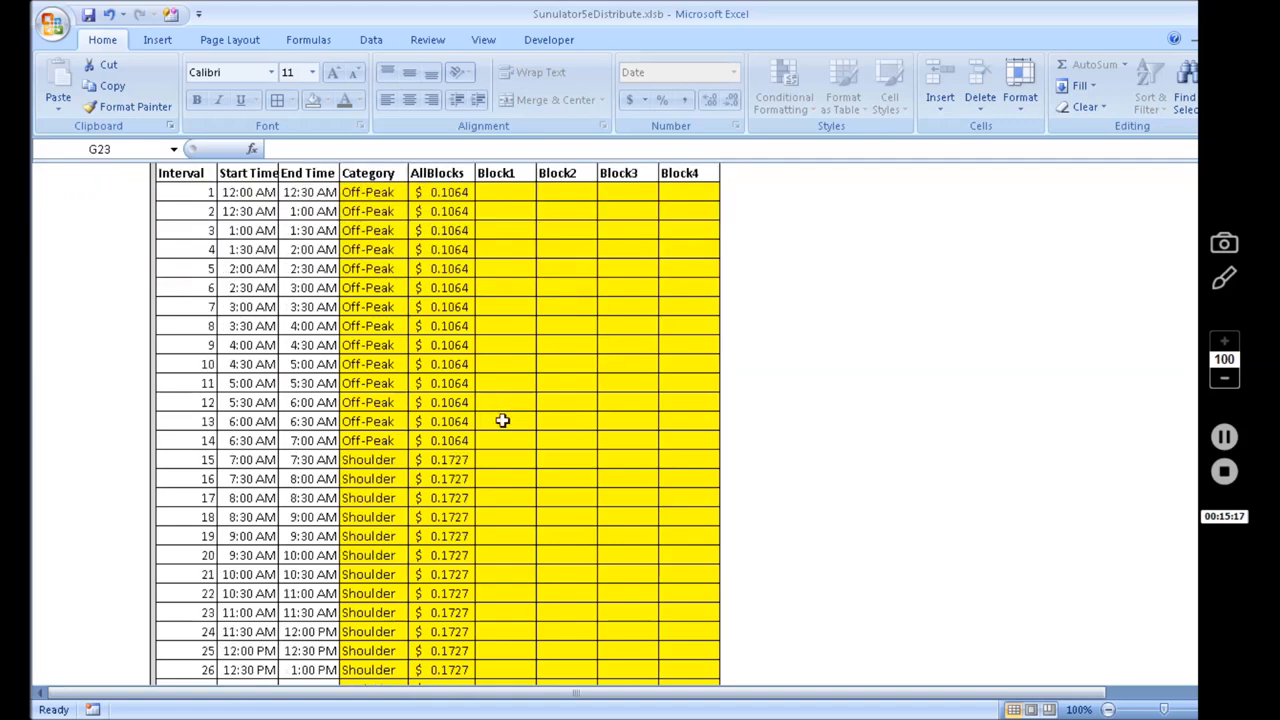
scroll(531, 450, "down", 2)
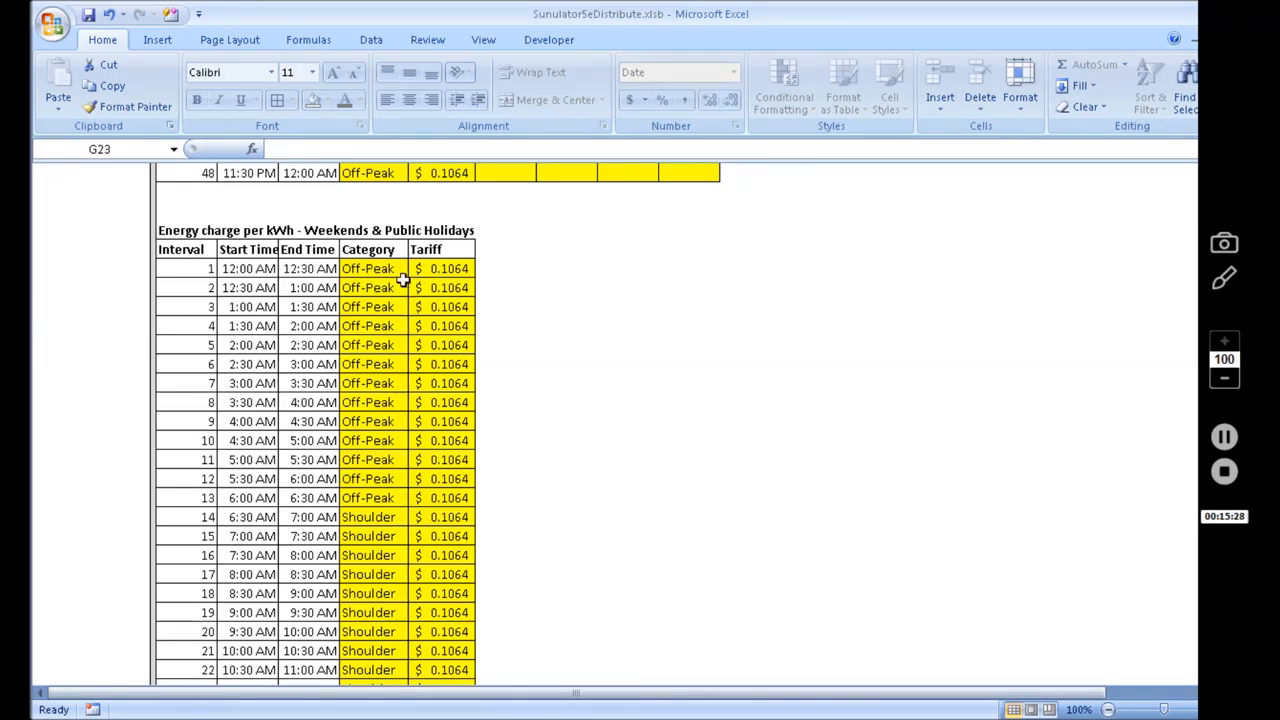
left_click(375, 268)
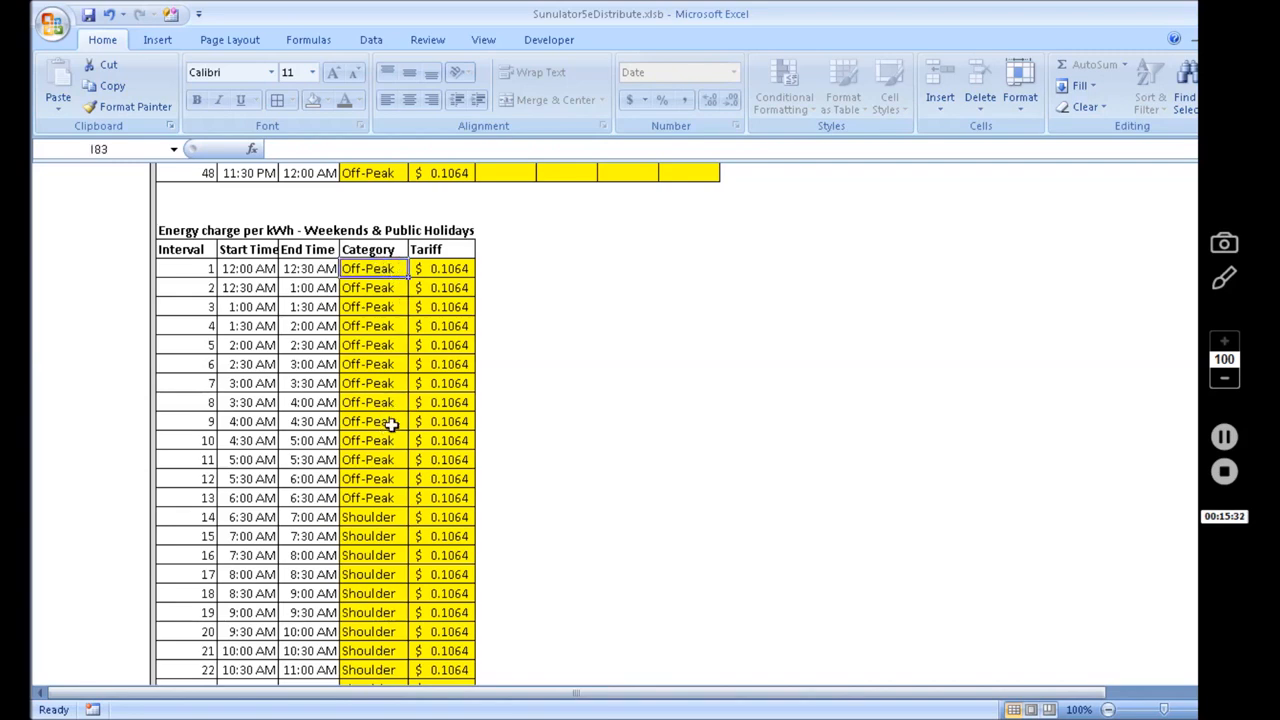
scroll(390, 424, "down", 6)
scroll(380, 418, "down", 1)
left_click_drag(371, 288, 371, 630)
scroll(398, 553, "up", 4)
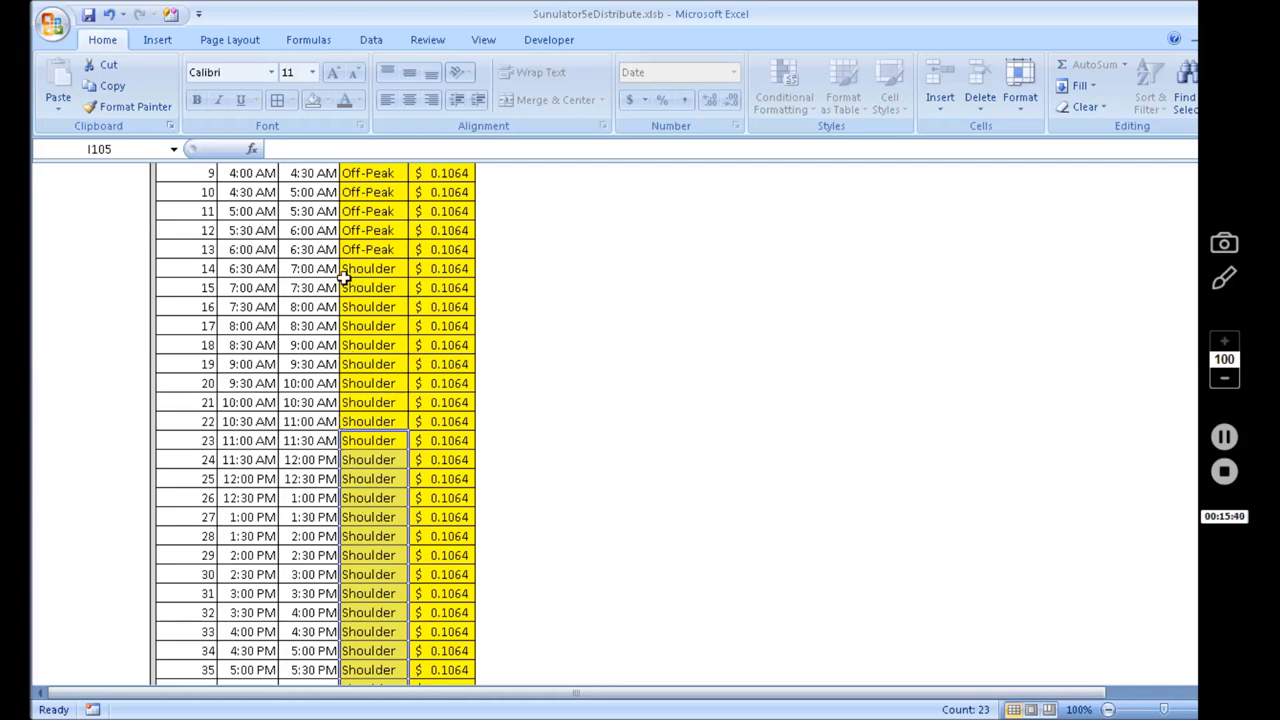
scroll(338, 543, "down", 1)
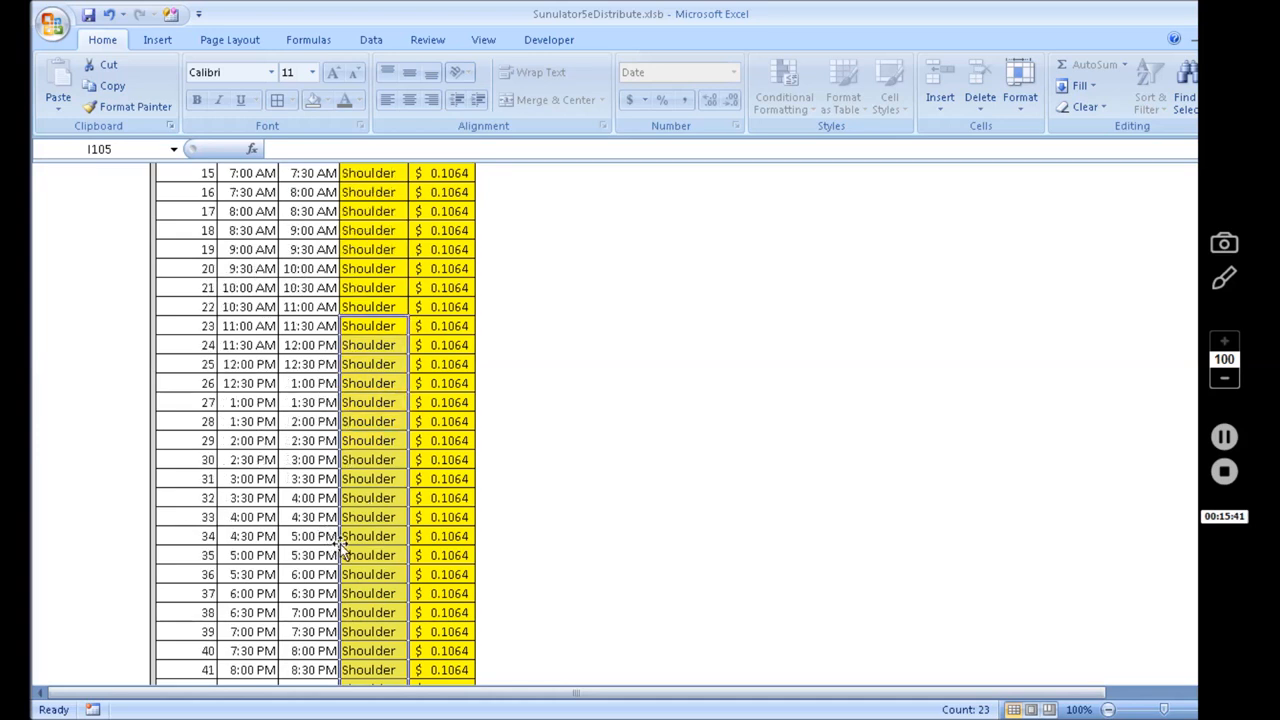
scroll(340, 545, "down", 4)
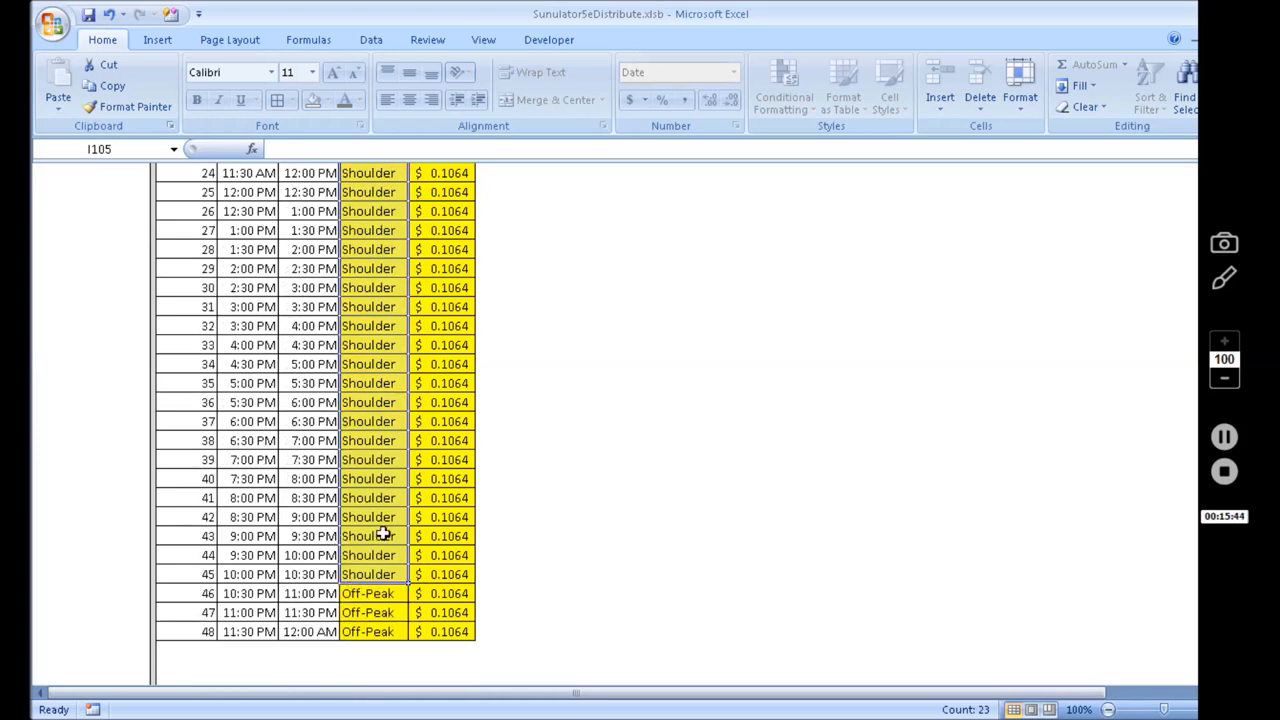
scroll(385, 533, "up", 8)
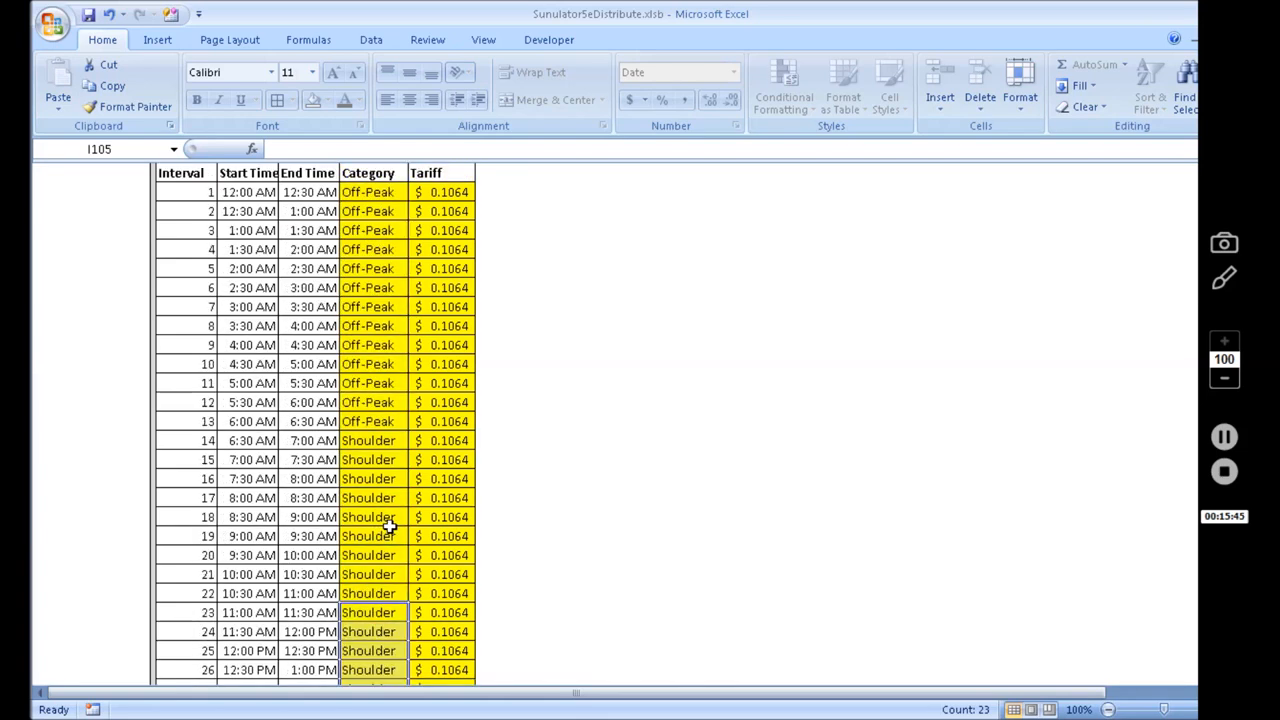
Compare the tariffs in the Weekends & Public Holidays table with the AllBlocks rates in the weekday table
left_click(455, 230)
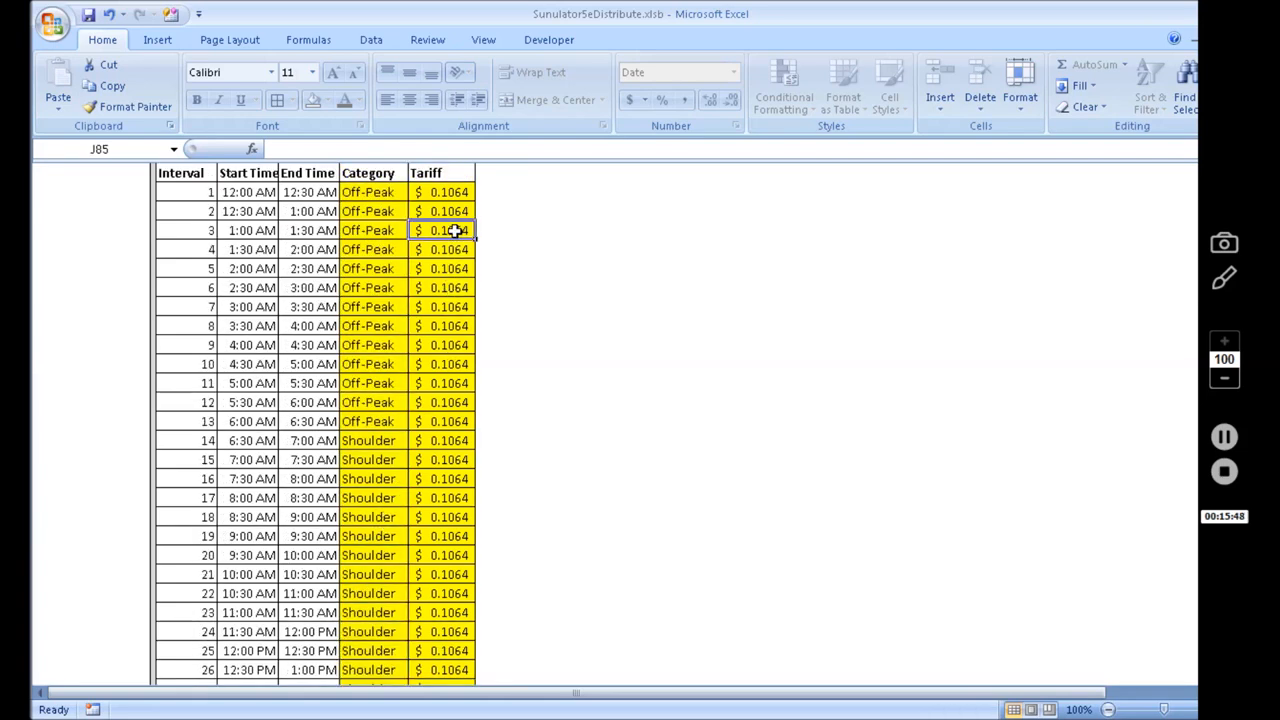
scroll(425, 400, "up", 6)
scroll(421, 399, "up", 12)
left_click(435, 421)
scroll(437, 450, "down", 20)
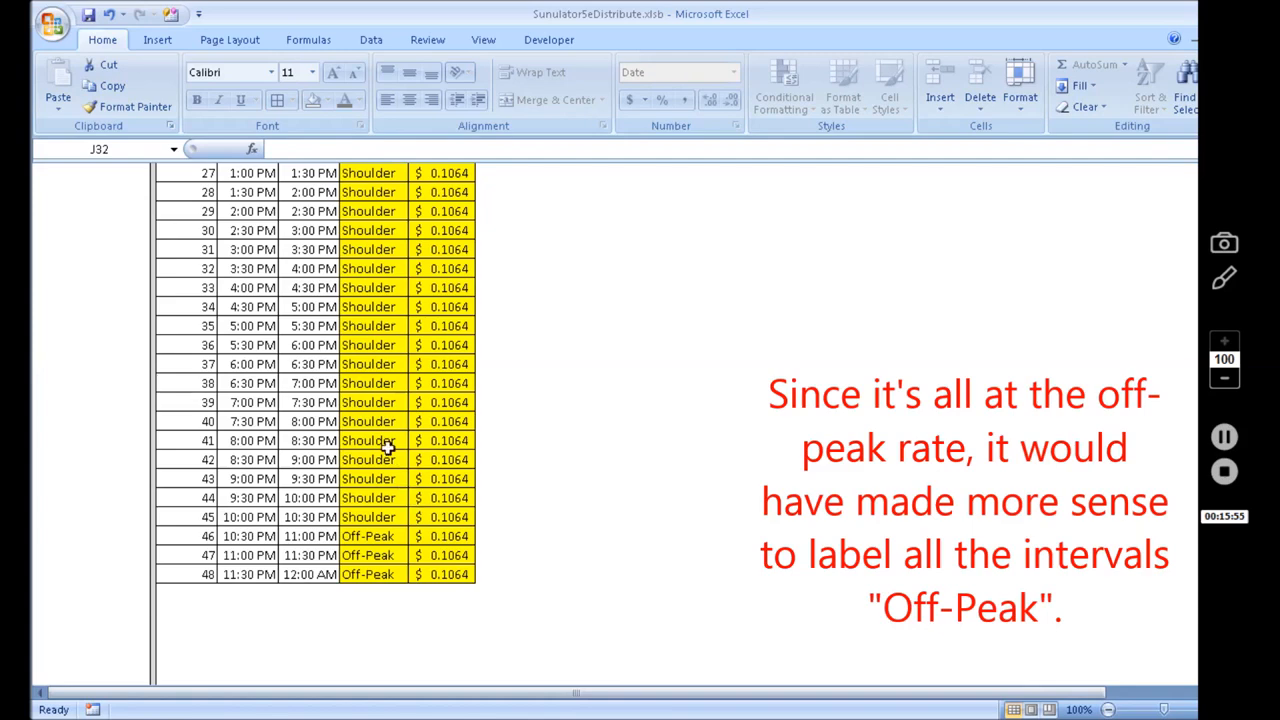
scroll(373, 403, "up", 20)
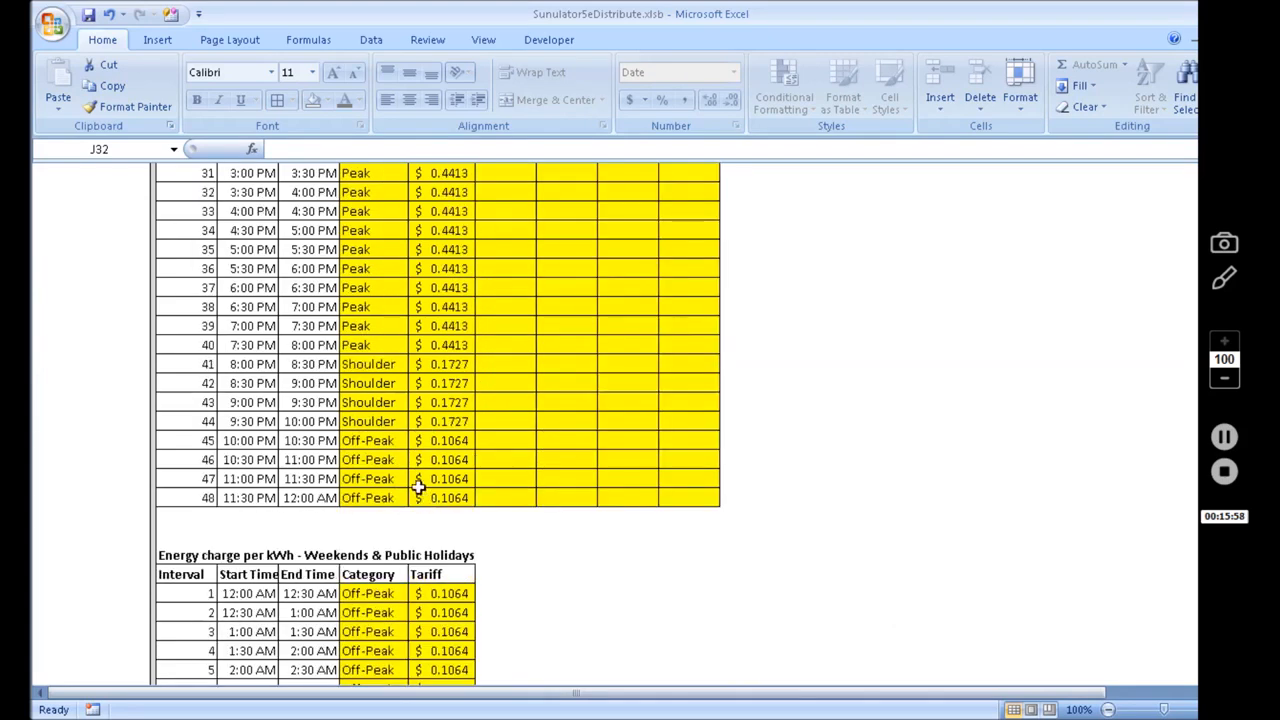
scroll(430, 497, "up", 3)
scroll(432, 480, "down", 3)
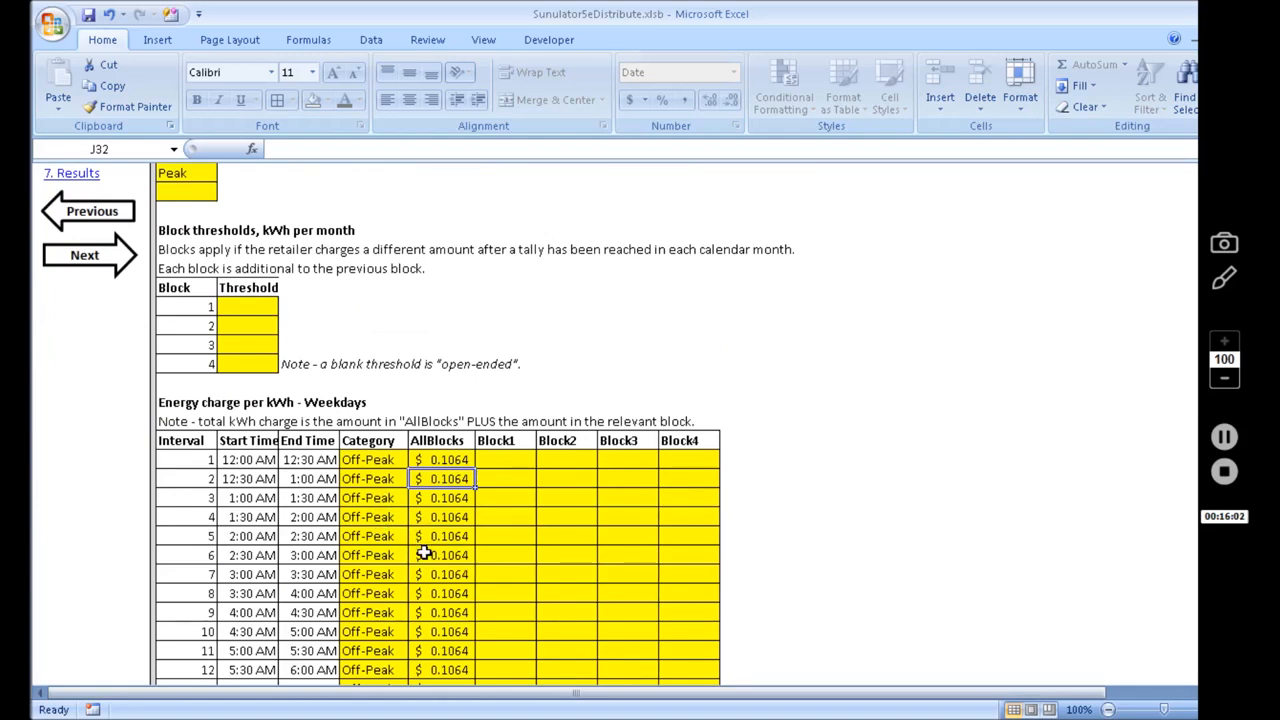
Open worksheet 3d Demand and examine the regular and summer values of the monthly demand charge
scroll(420, 600, "up", 5)
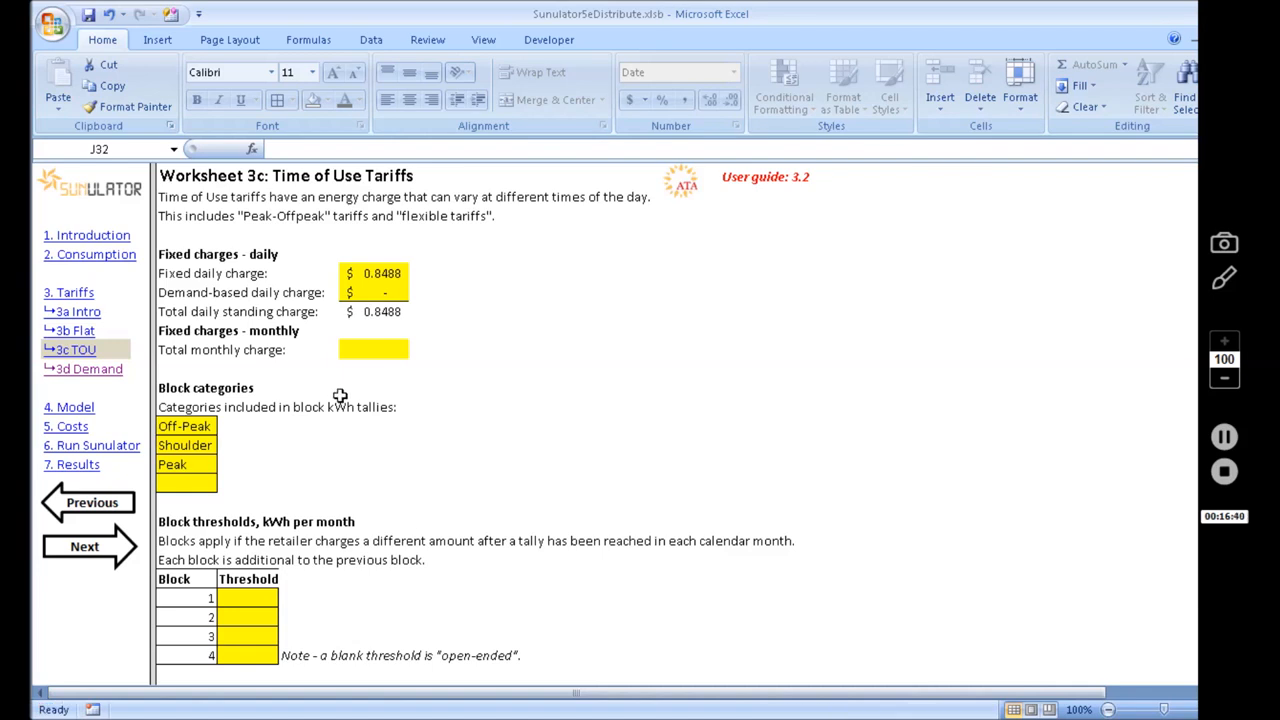
left_click(96, 371)
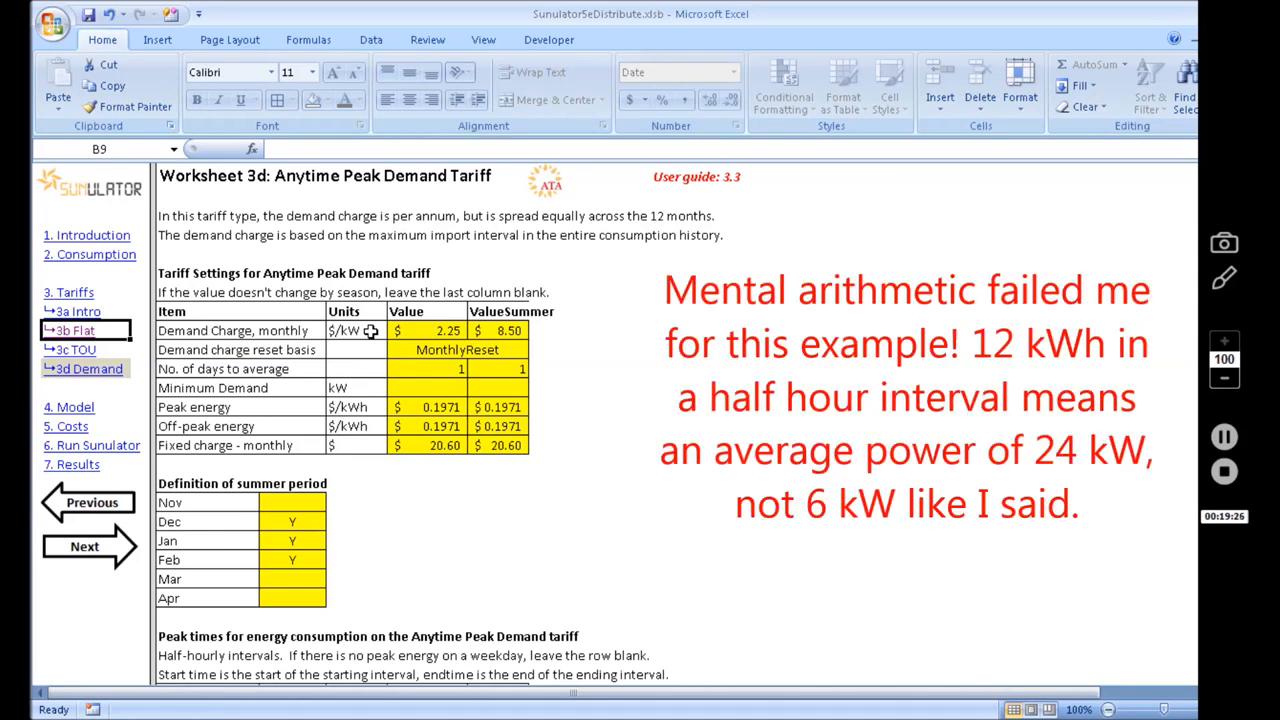
left_click(510, 332)
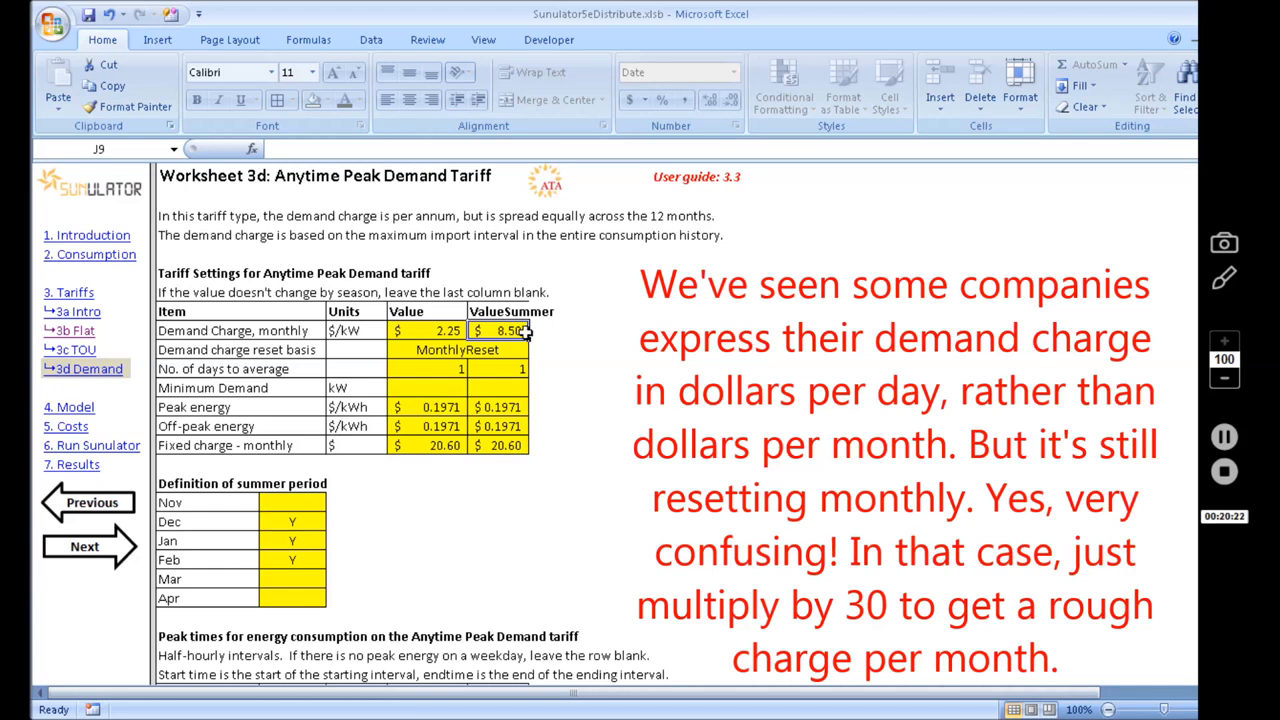
left_click(420, 331)
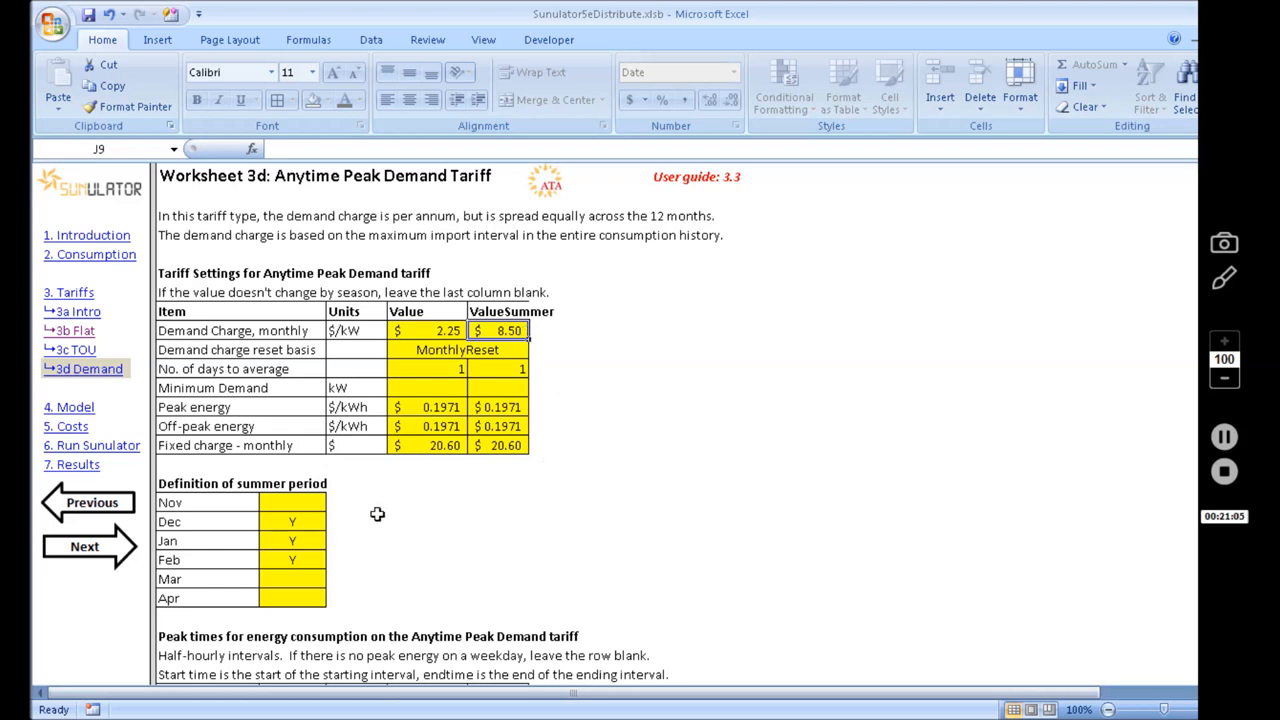
Check the Dec and Jan entries in the definition of summer period and set Feb to Y
left_click(305, 522)
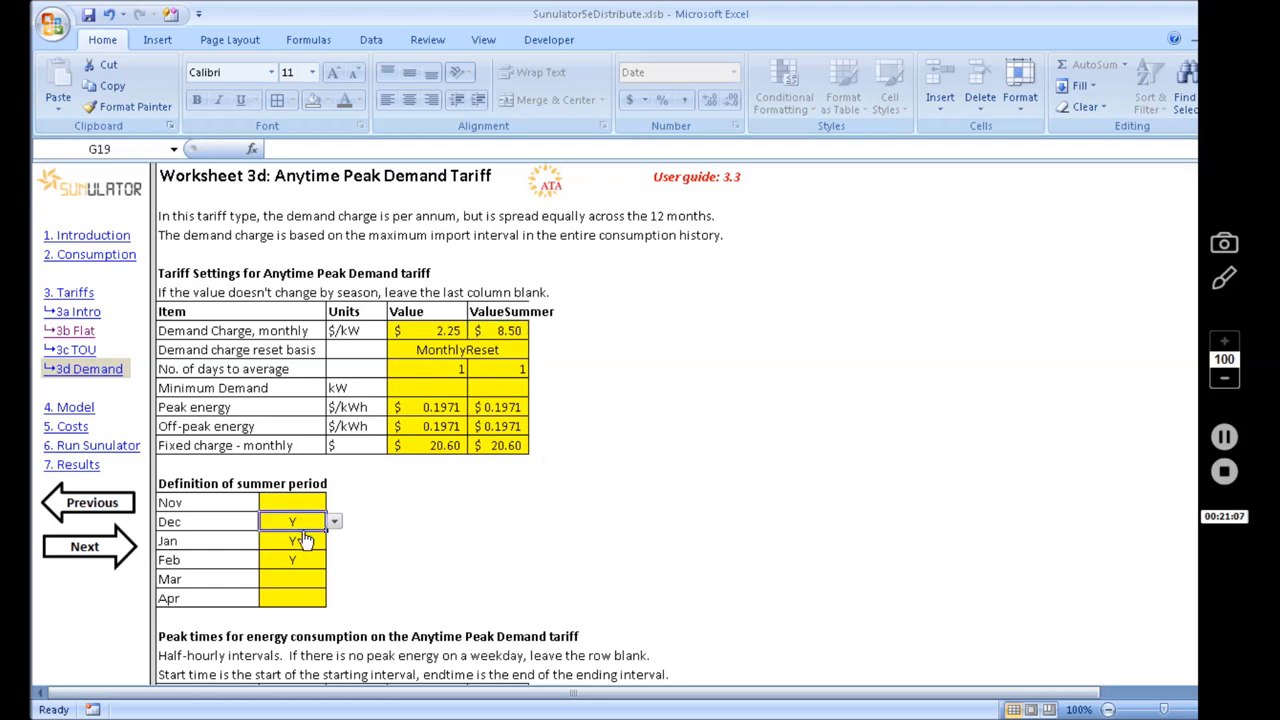
left_click(297, 542)
left_click(296, 557)
left_click(335, 561)
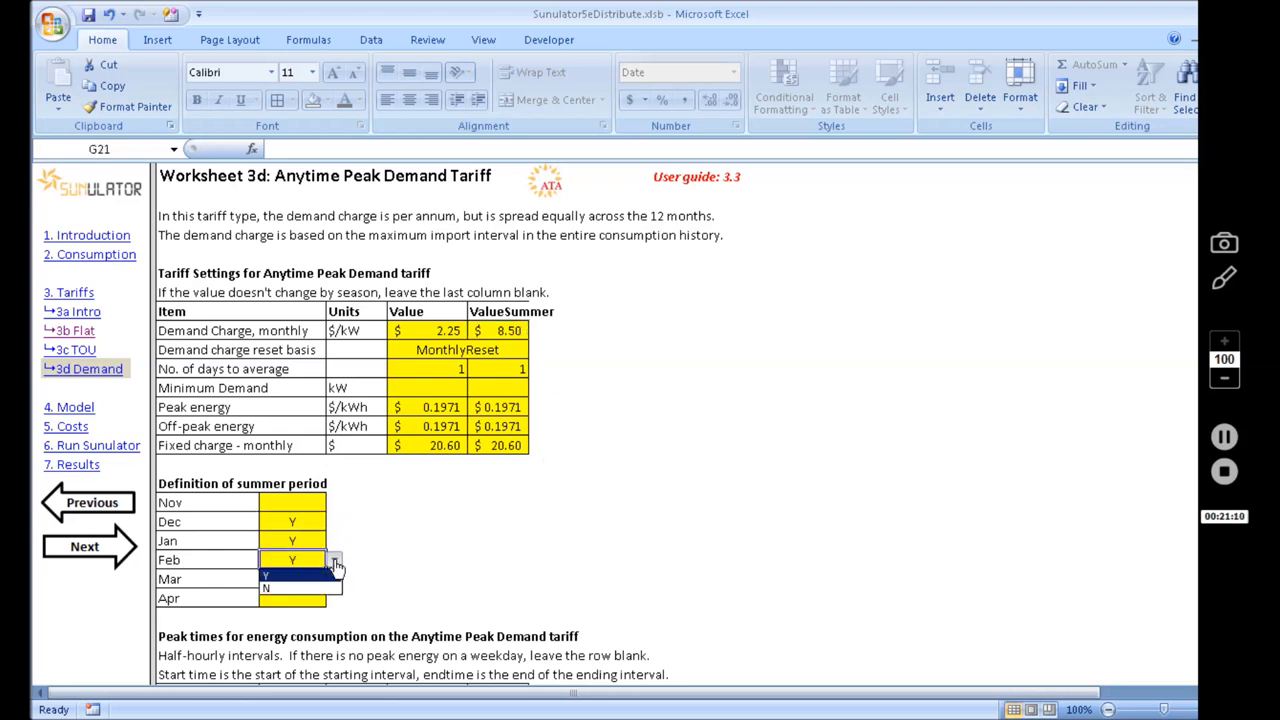
left_click(300, 575)
left_click(305, 525)
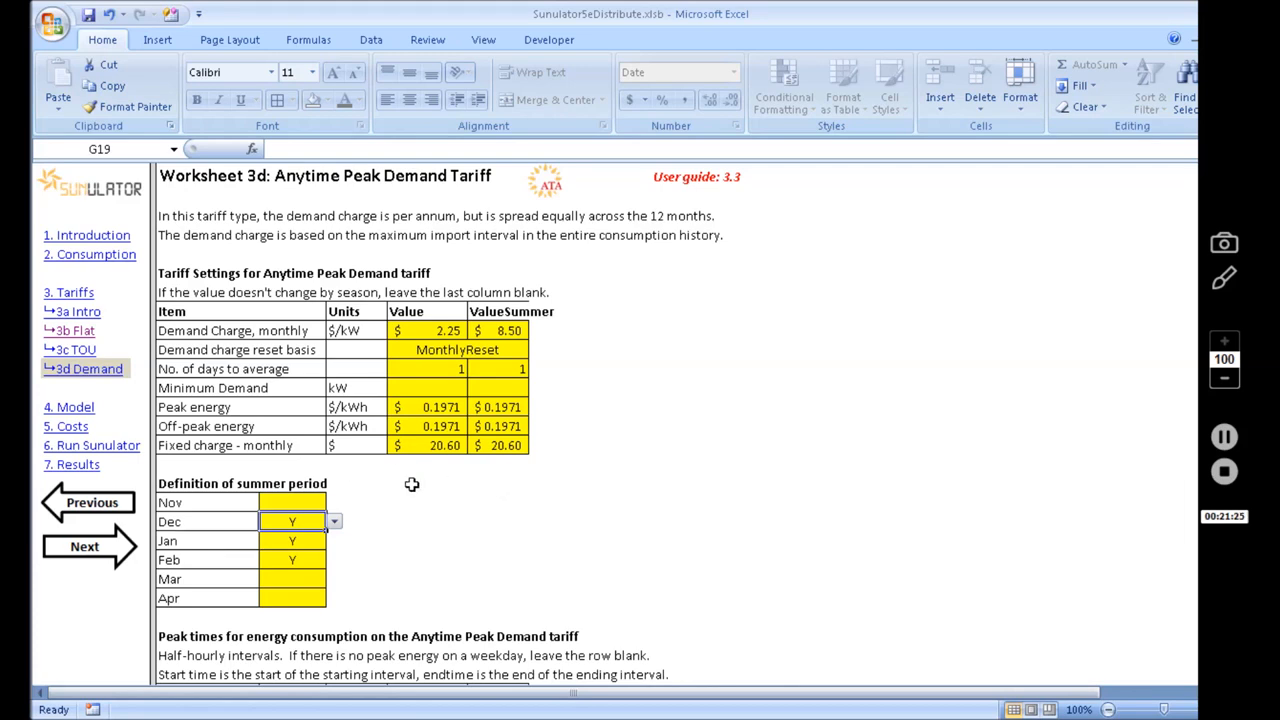
Set Nov to N in the definition of summer period and clear that entry again
left_click(298, 502)
left_click(338, 506)
left_click(308, 526)
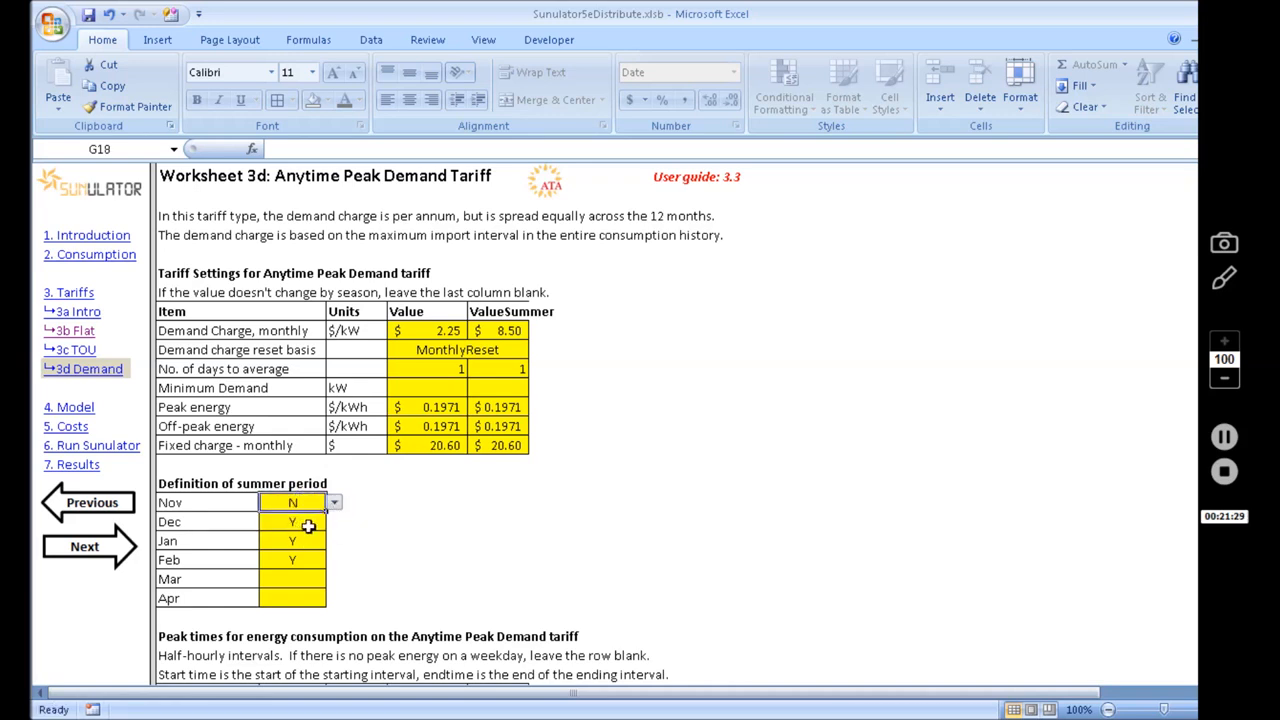
key("Delete")
Set the demand charge reset basis to No Reset
left_click(512, 349)
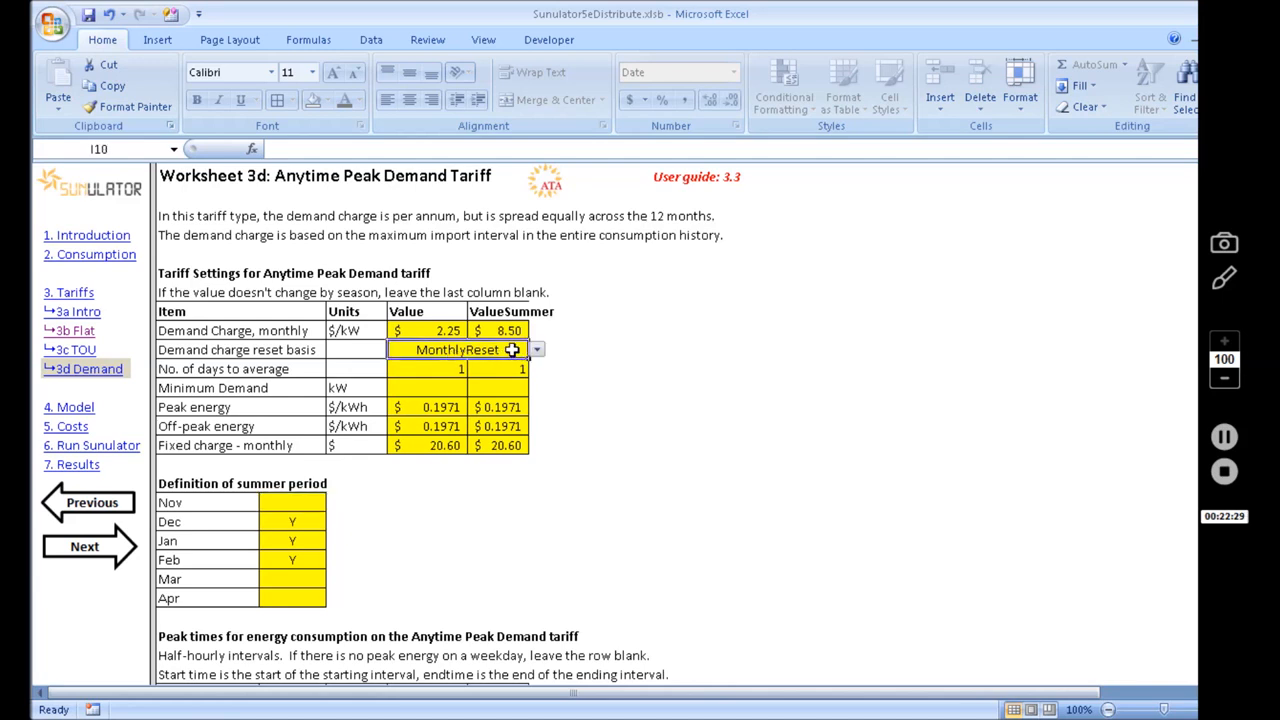
left_click(537, 350)
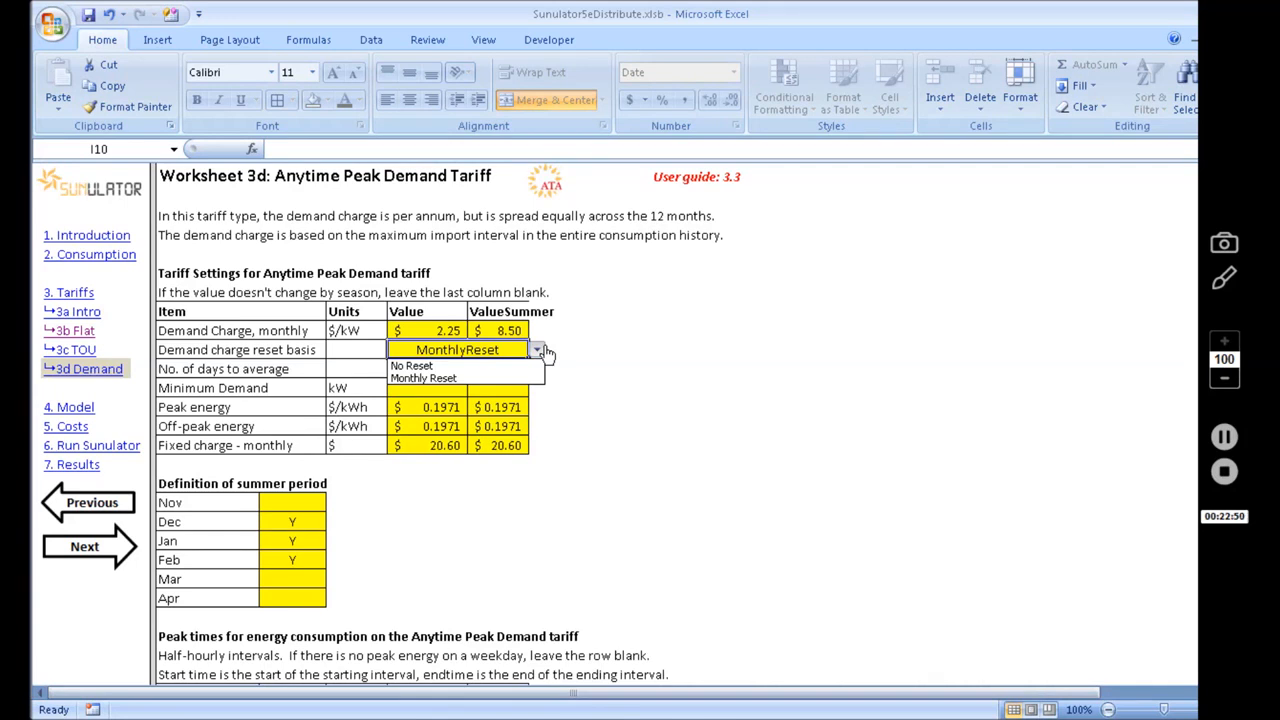
left_click(466, 365)
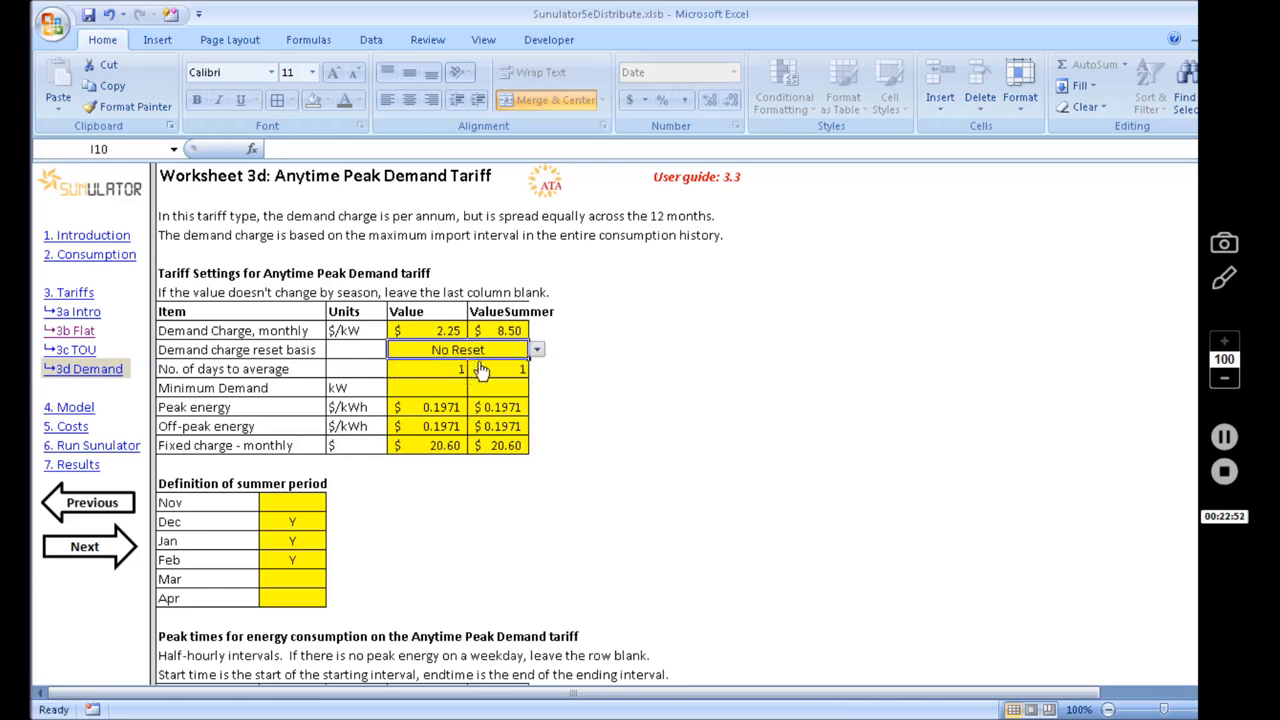
Set the demand charge reset basis to Monthly Reset
left_click(537, 354)
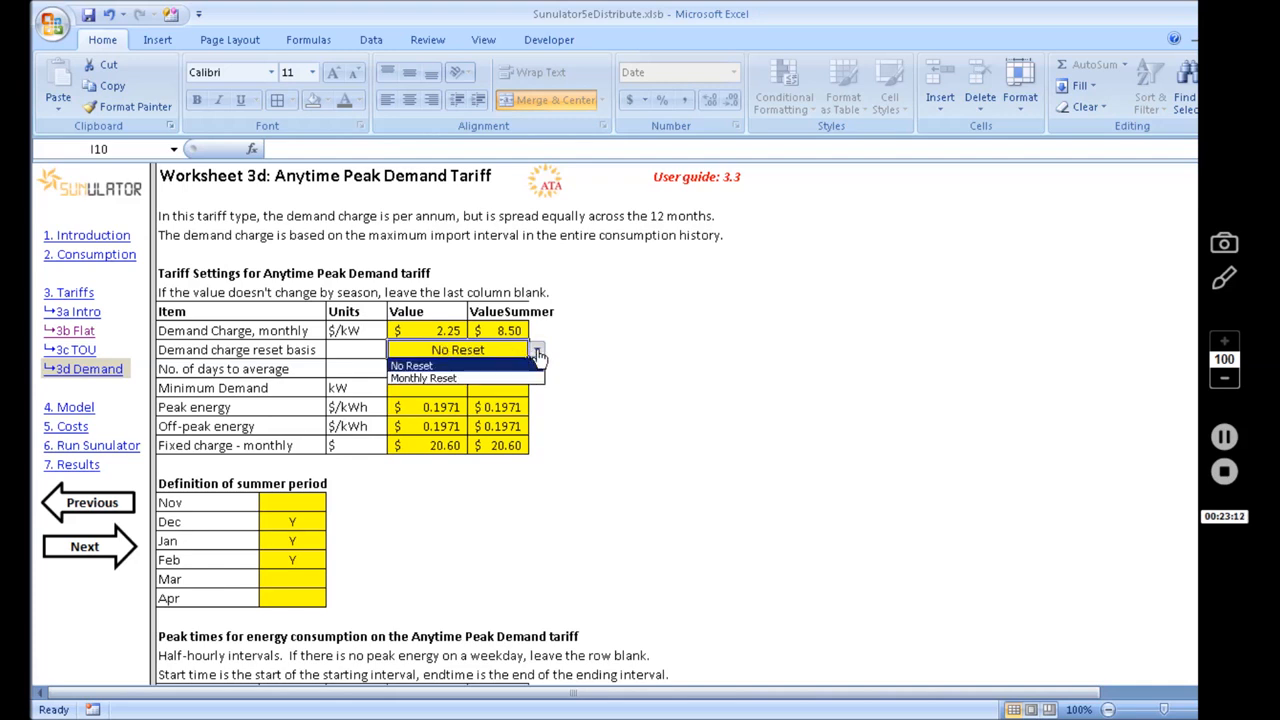
left_click(507, 380)
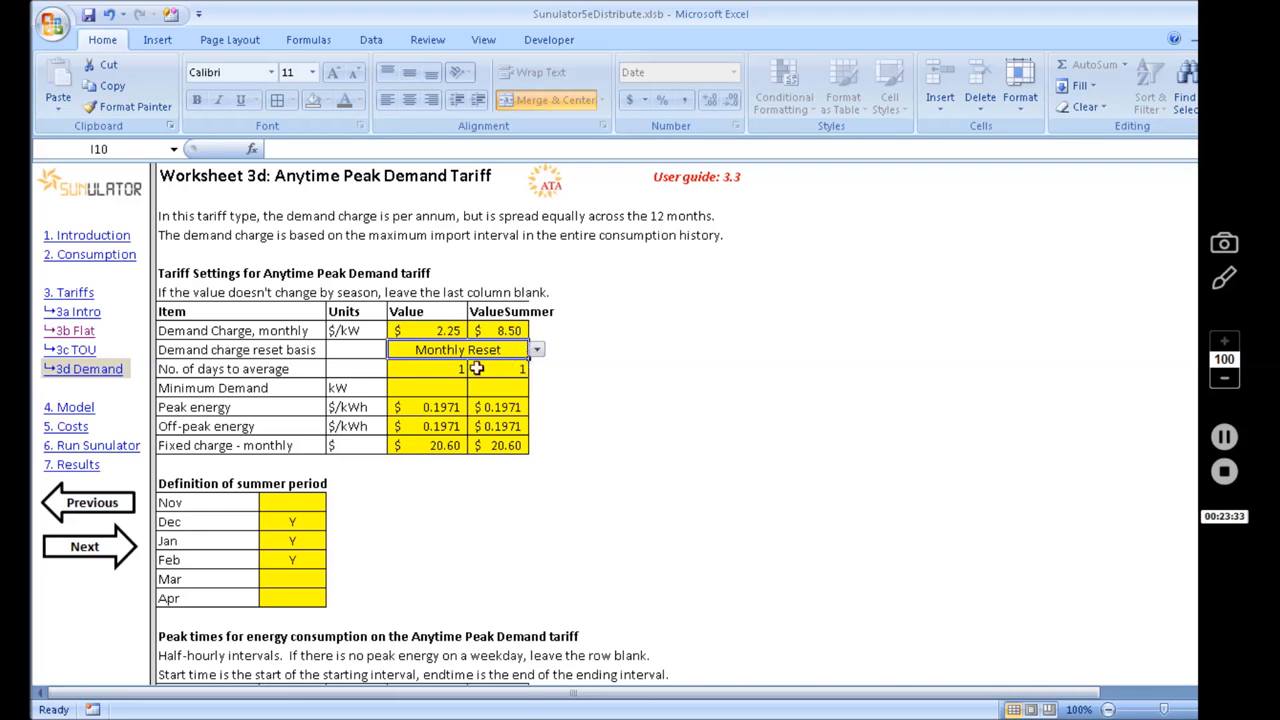
Set the non-summer number of days to average to 5 and return it to 1
left_click(427, 373)
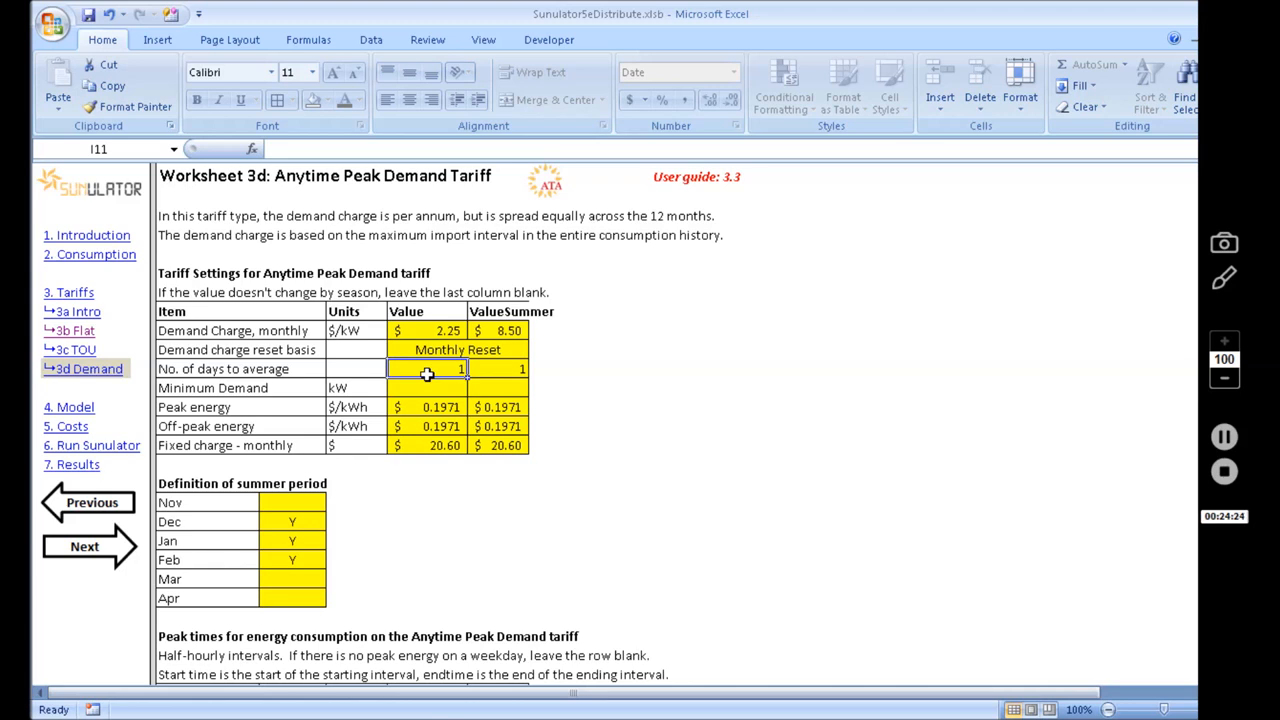
type("5")
key("Return")
left_click(427, 374)
type("1")
key("Return")
Enter a non-summer minimum demand of 2 kW and clear that entry again
double_click(408, 389)
type("2")
key("Return")
key("Delete")
key("Return")
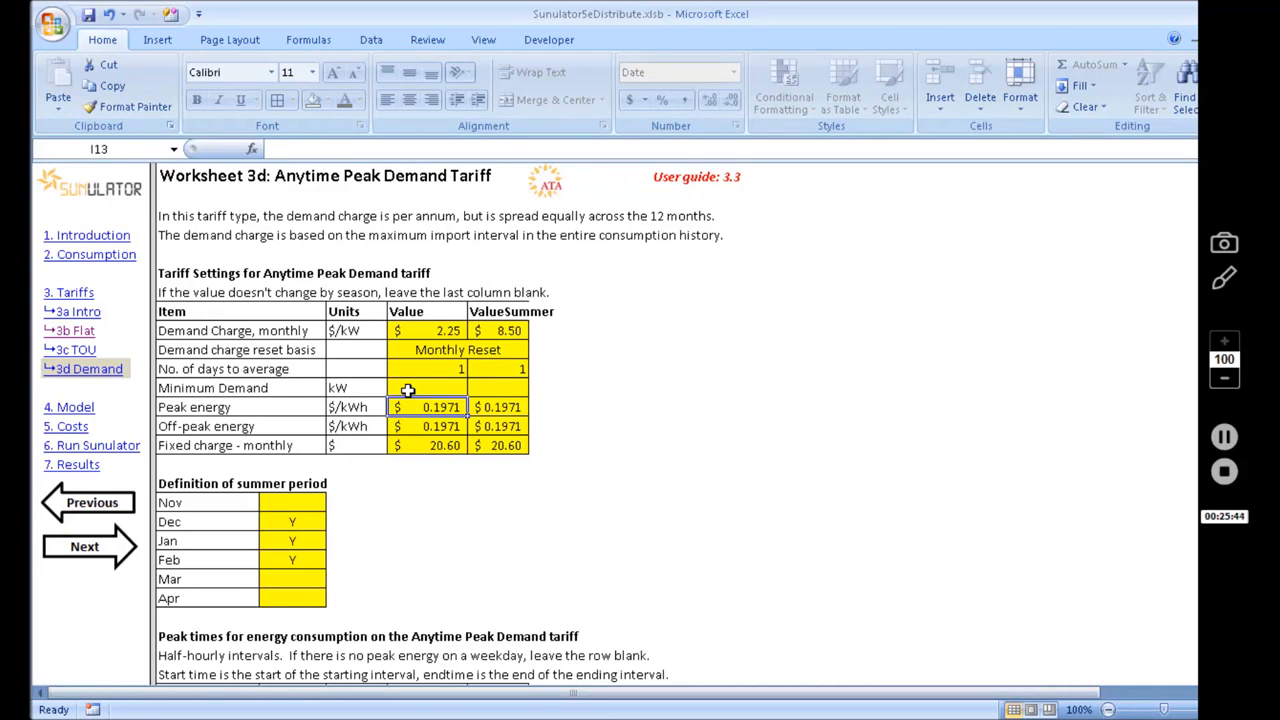
Review the peak energy and off-peak energy rates for both seasons and the monthly fixed charge
key("Down")
key("Up")
key("Down")
key("Up")
key("shift+Right")
key("shift+Down")
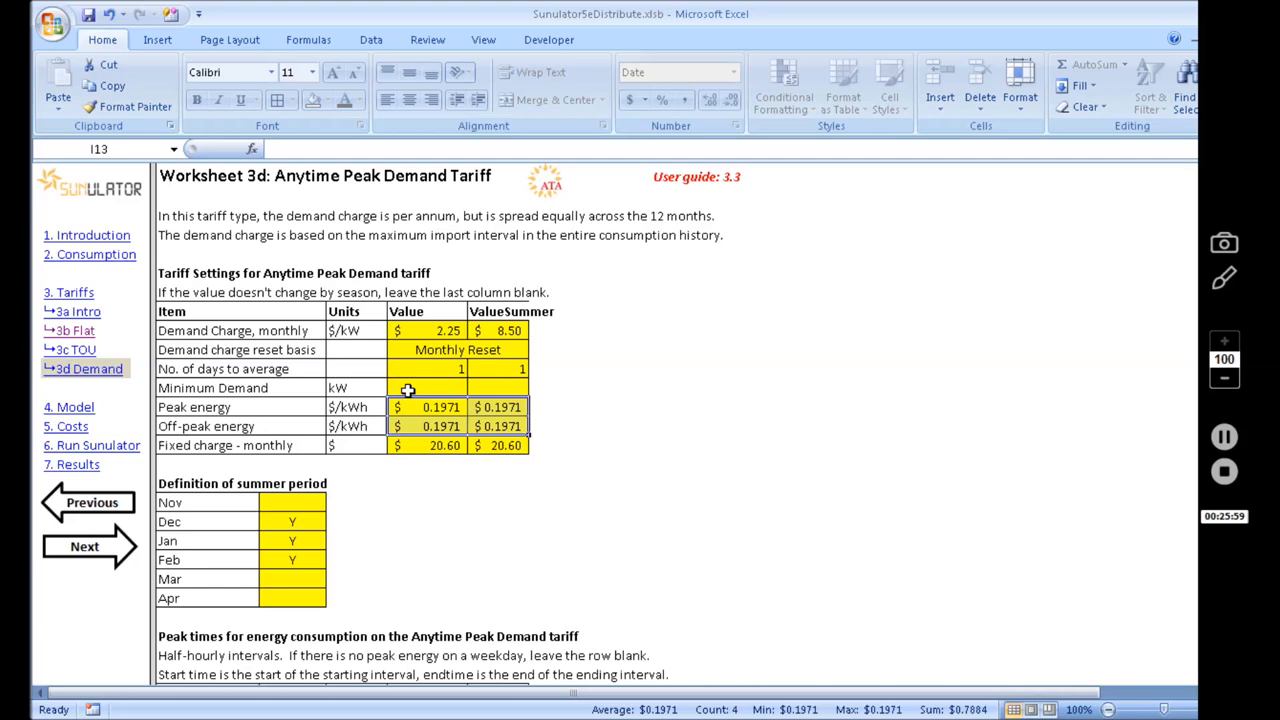
key("Up")
key("Down")
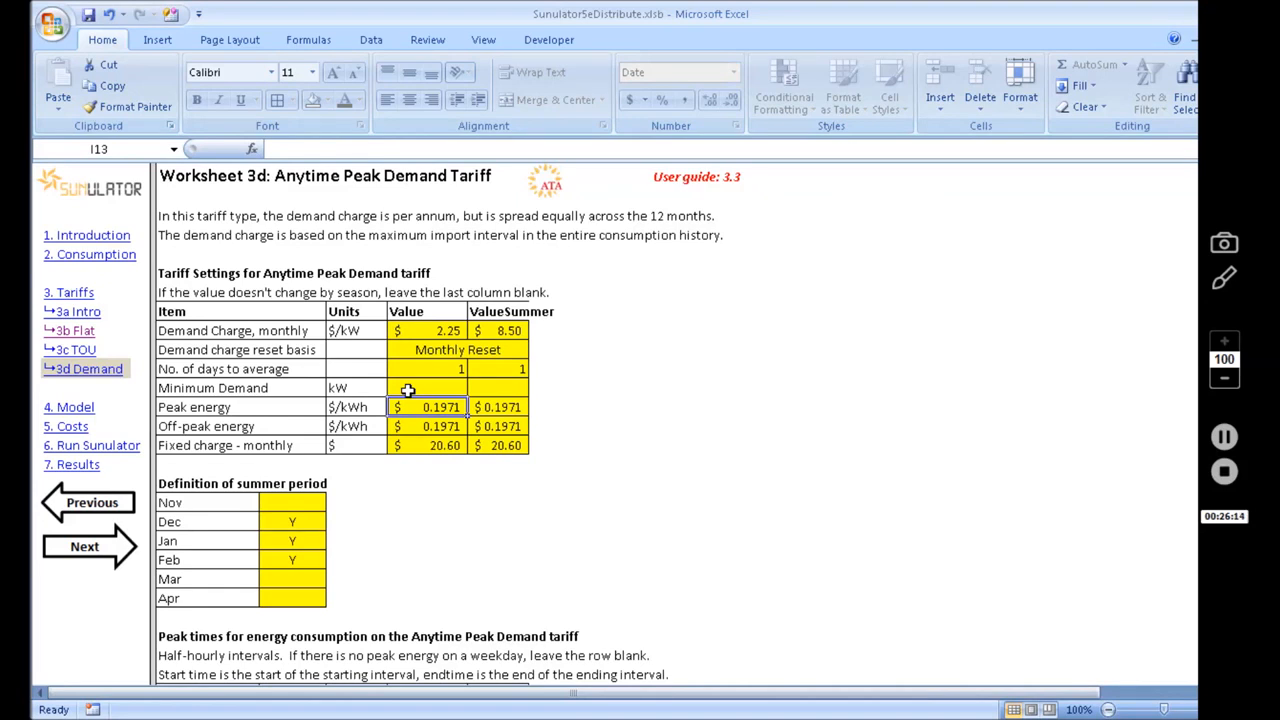
key("Down")
key("Down")
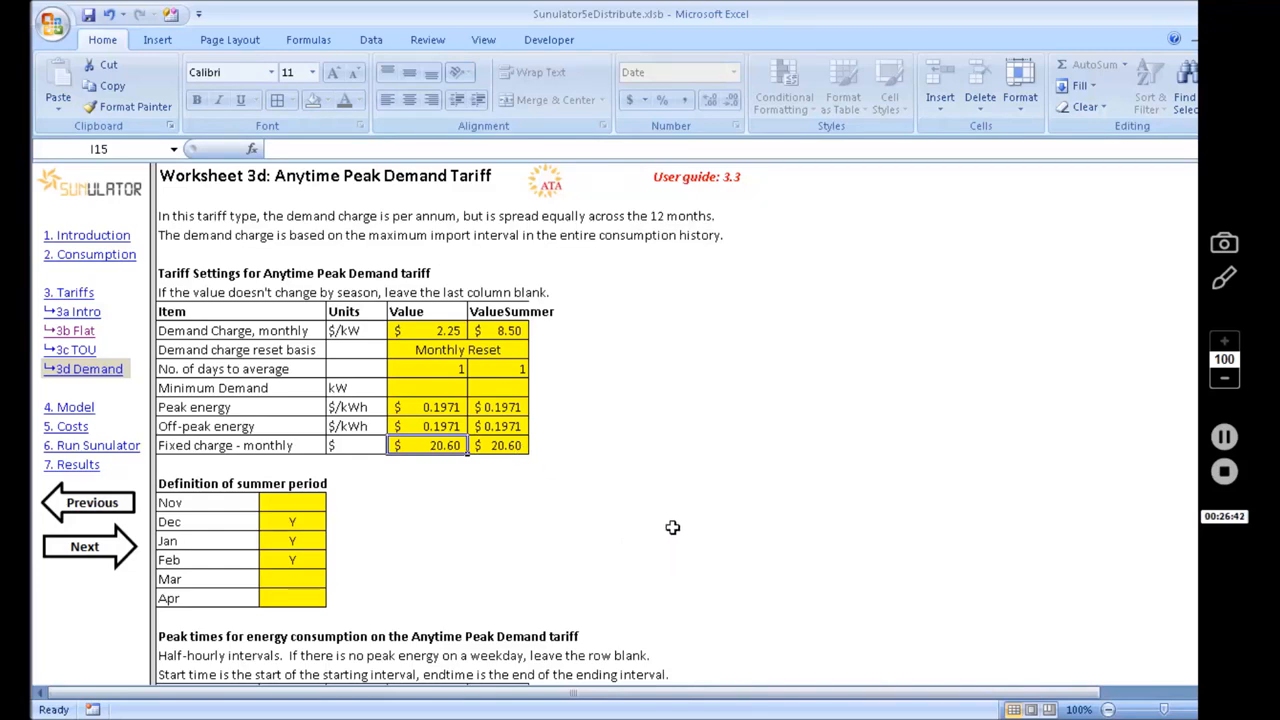
Check the peak and off-peak energy rates against the peak start interval for weekday 1
scroll(677, 525, "down", 3)
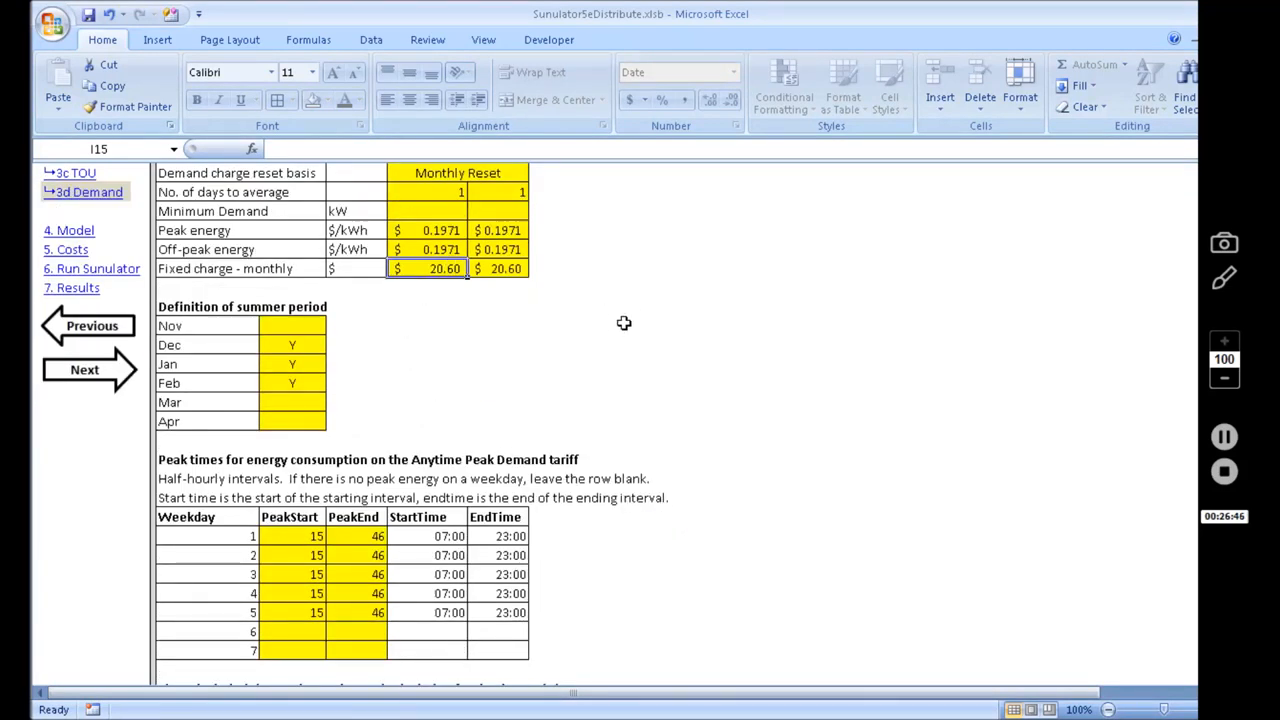
scroll(636, 390, "down", 1)
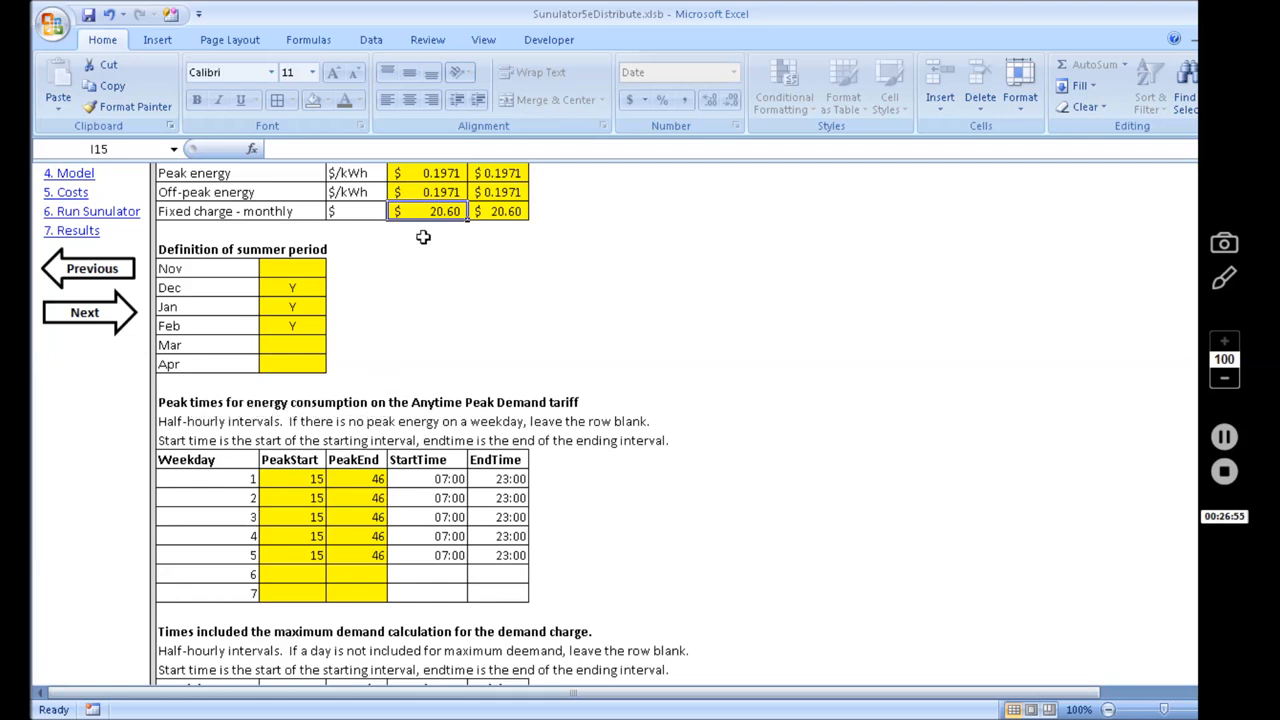
left_click(440, 173)
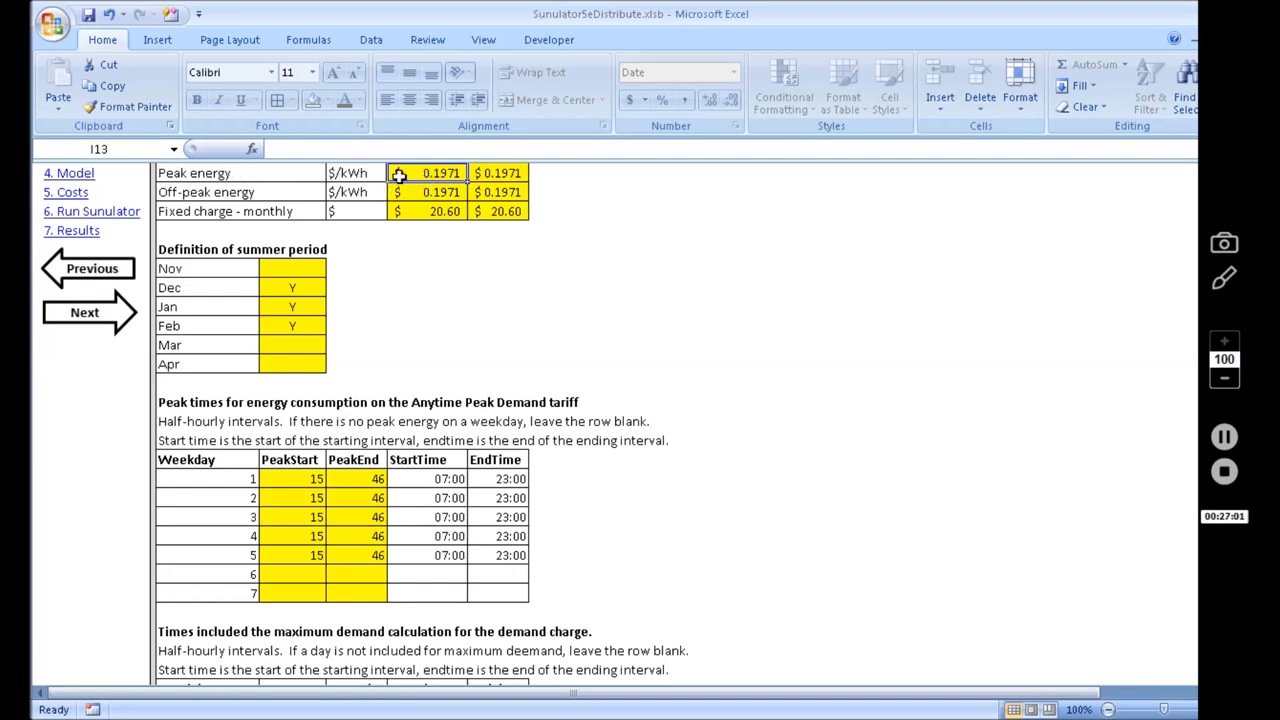
left_click(412, 192)
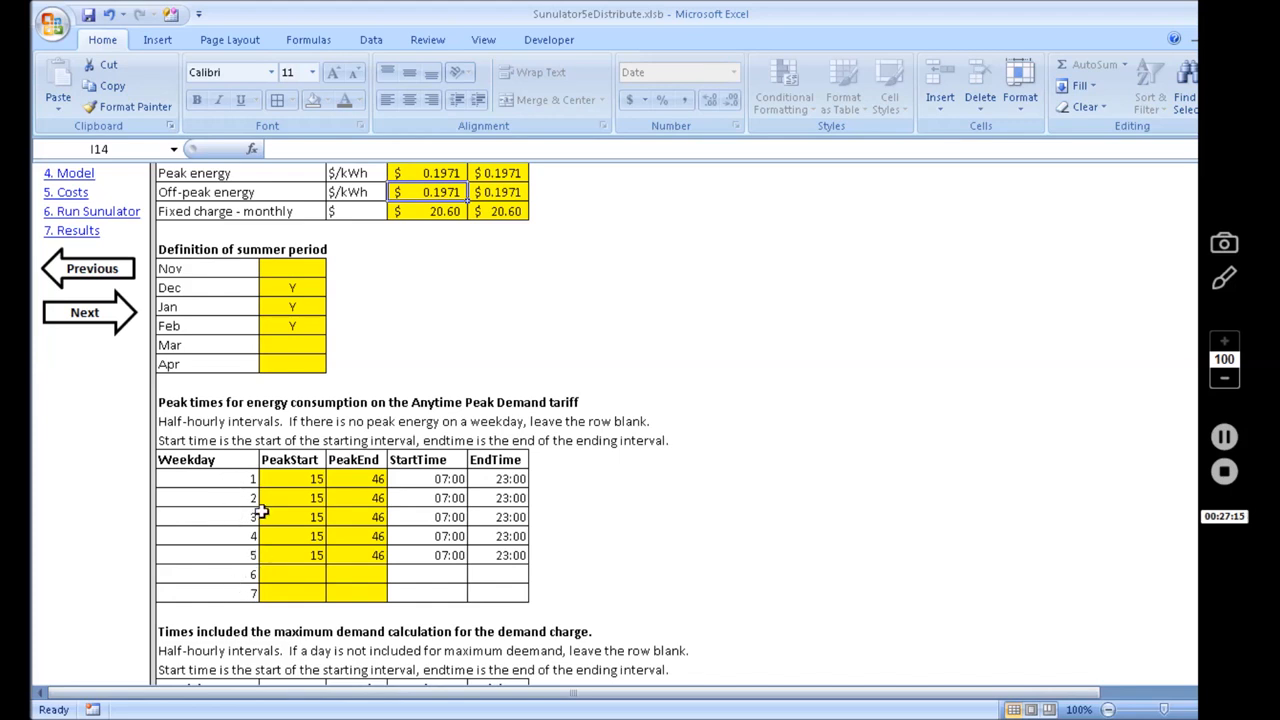
left_click(285, 479)
Set the peak end interval for weekday 1 to 20 and undo the change
left_click(351, 479)
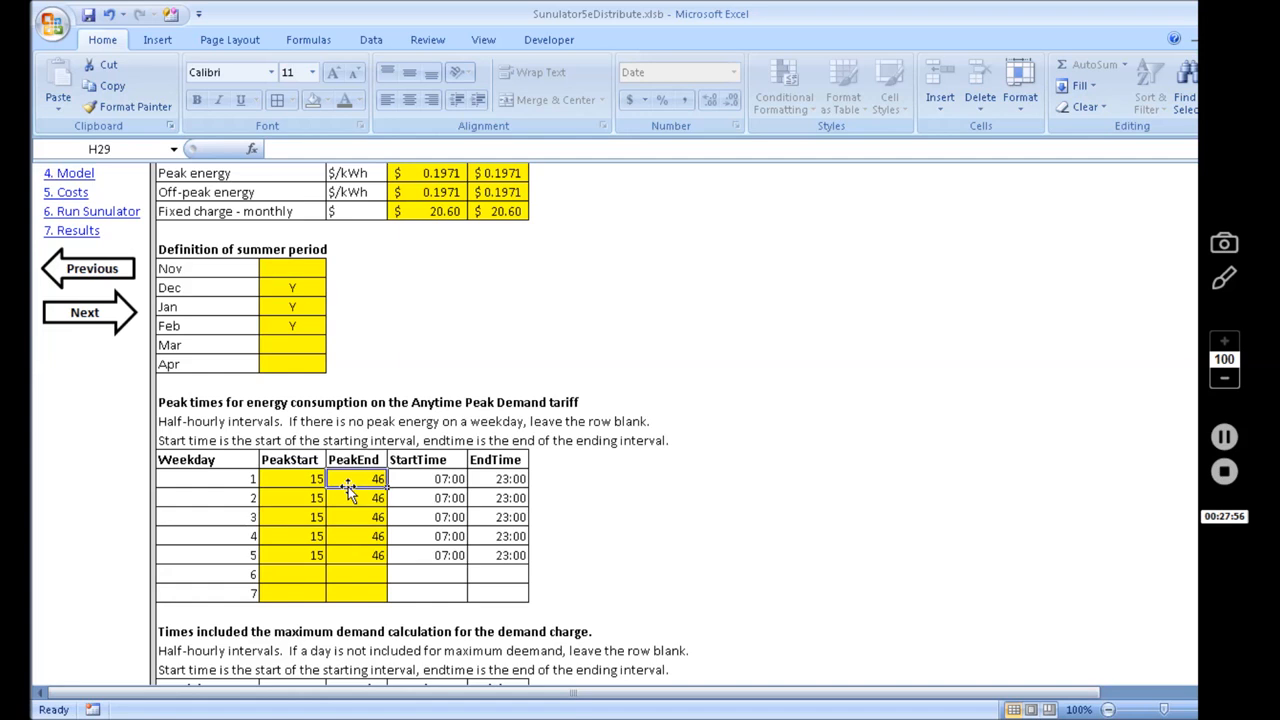
type("20")
key("Return")
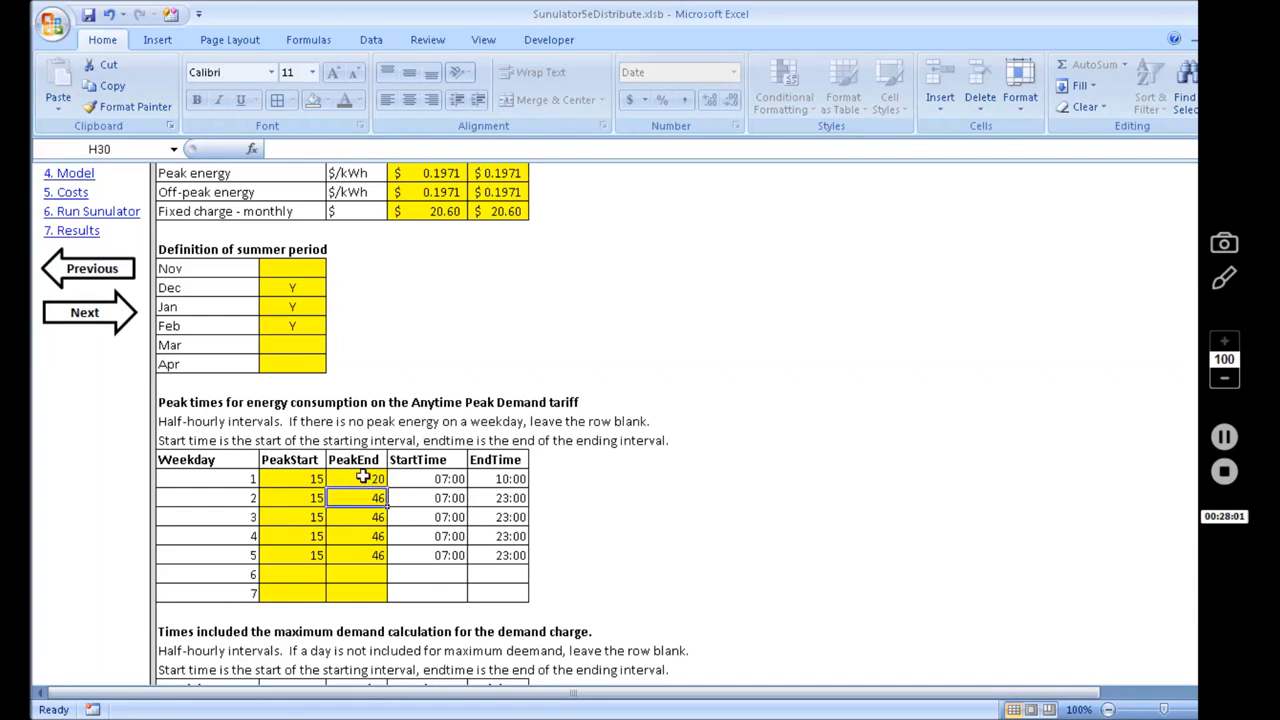
key("ctrl+z")
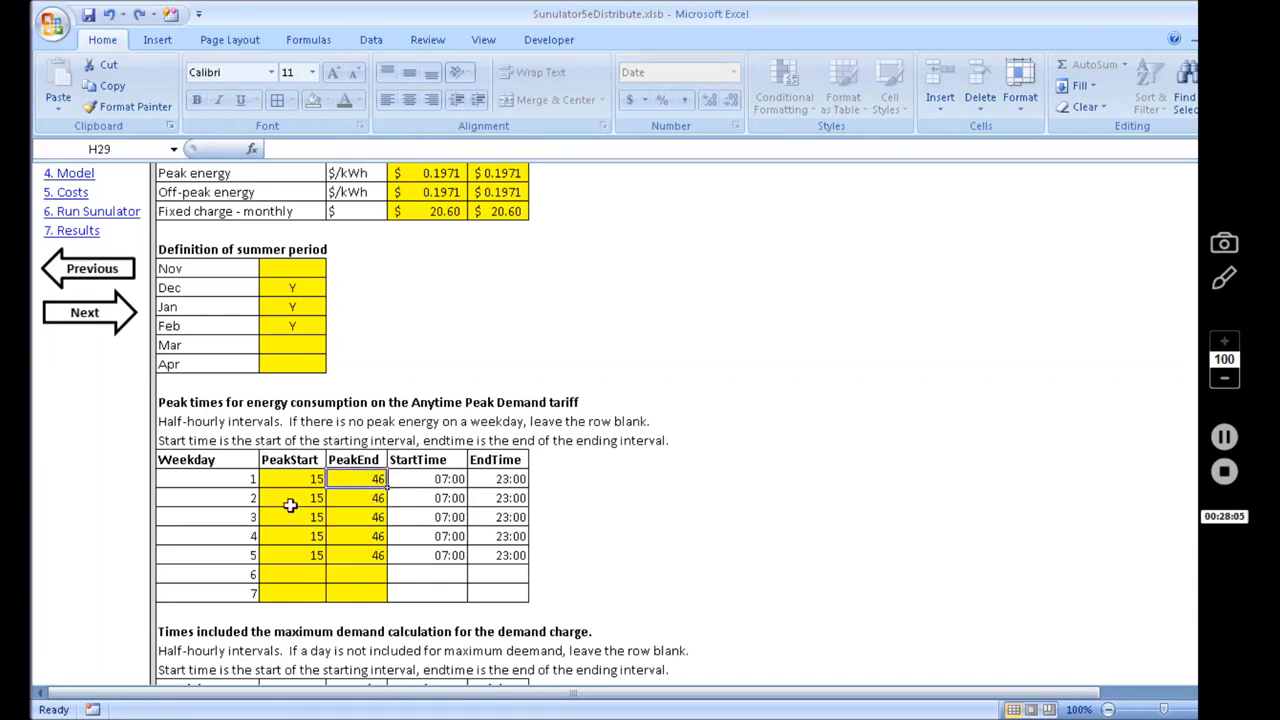
Examine the weekend rows of the peak times table and the weekday and weekend intervals included in the maximum demand calculation
left_click_drag(285, 564, 362, 594)
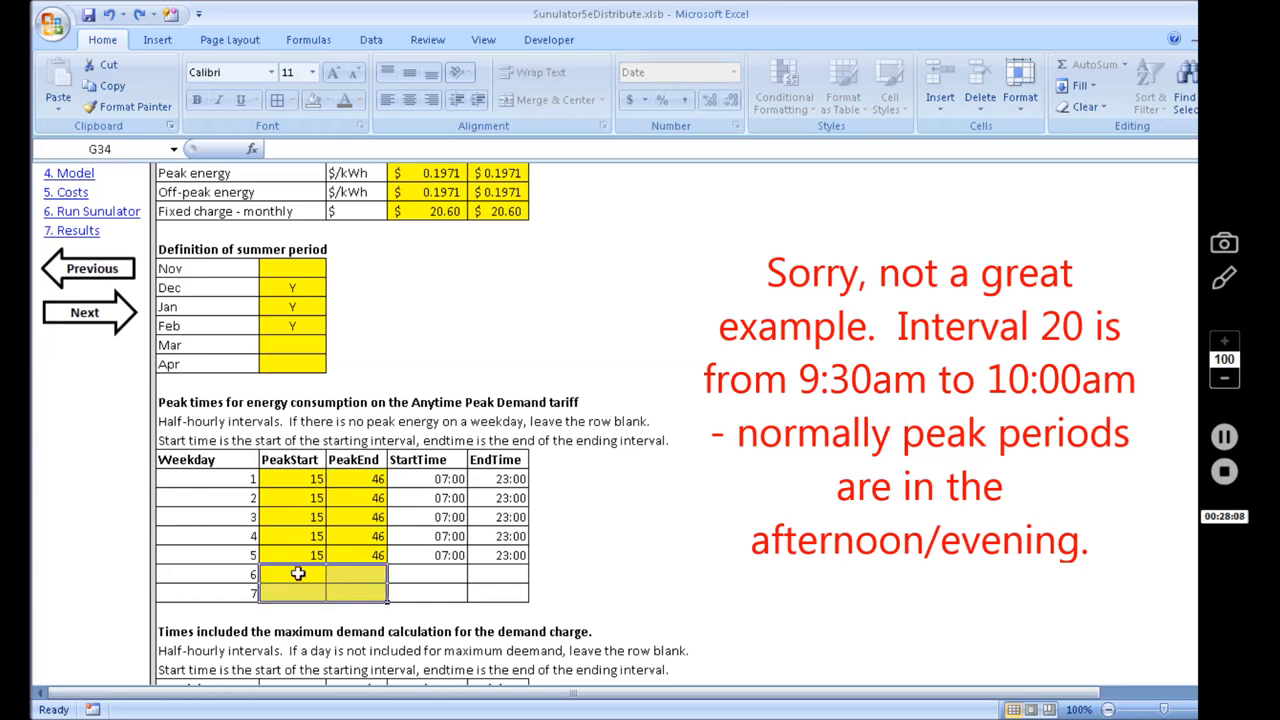
left_click(374, 576)
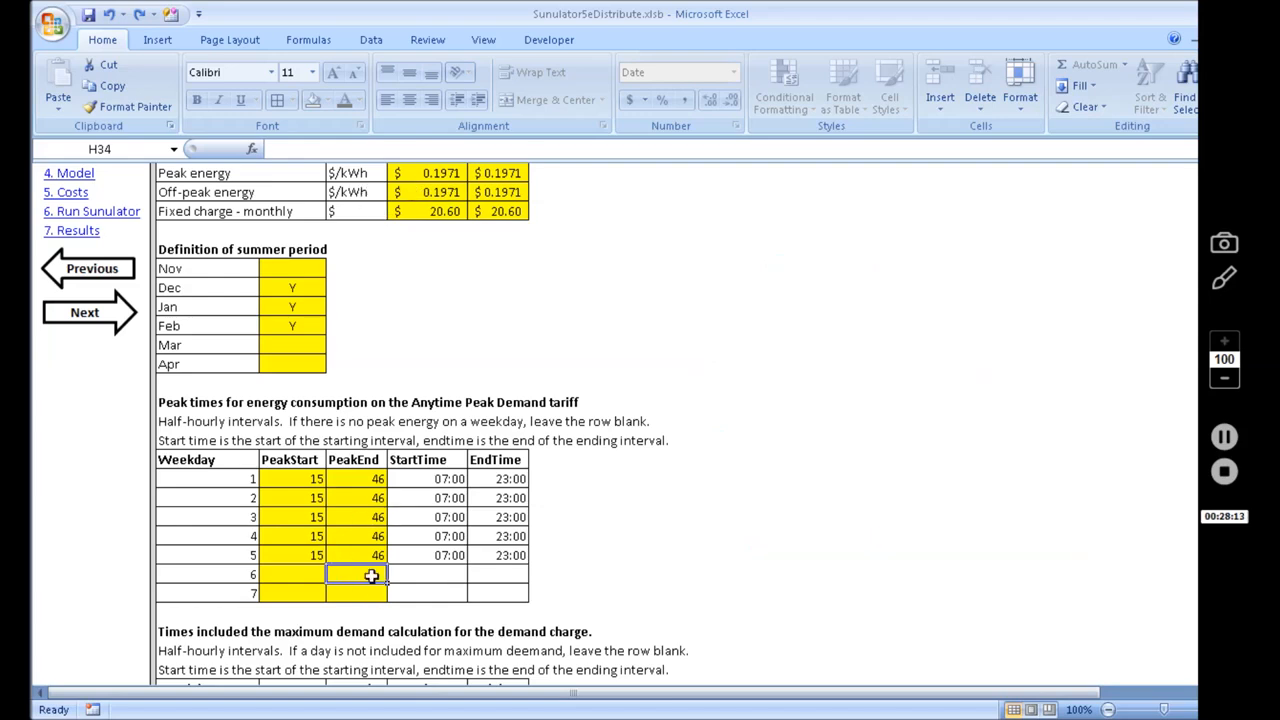
scroll(378, 596, "down", 3)
scroll(376, 544, "down", 2)
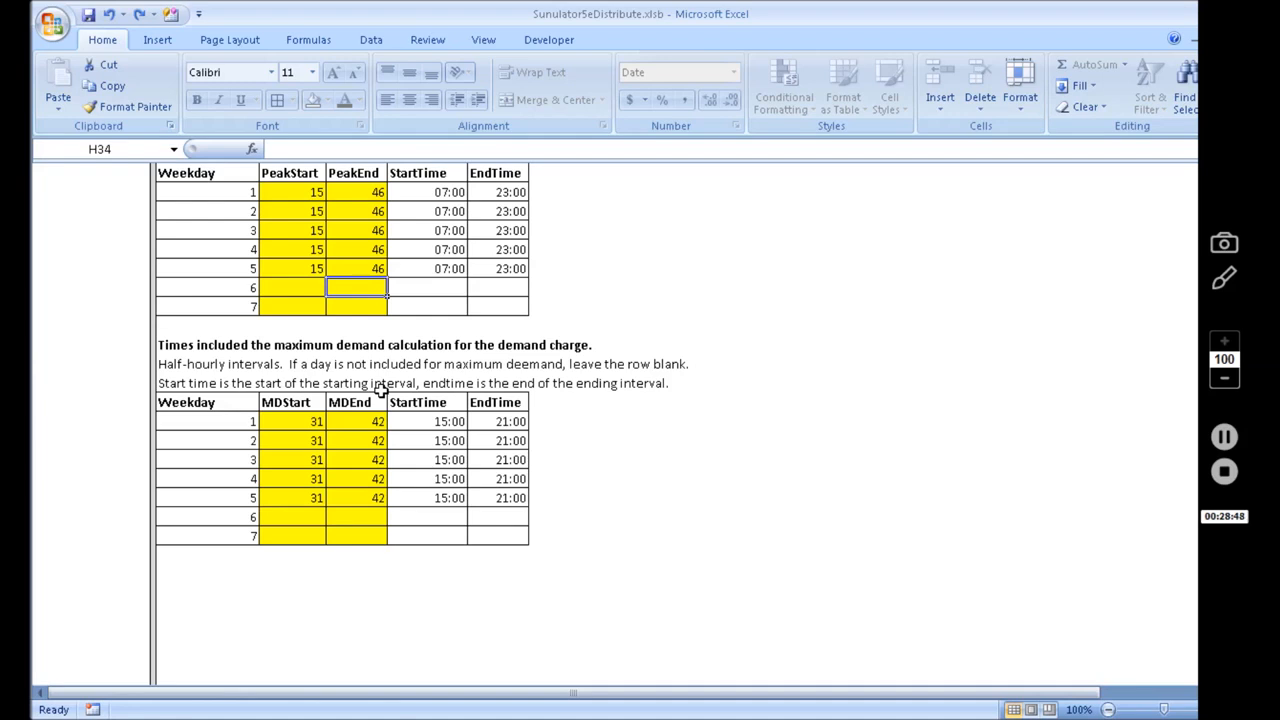
left_click(291, 422)
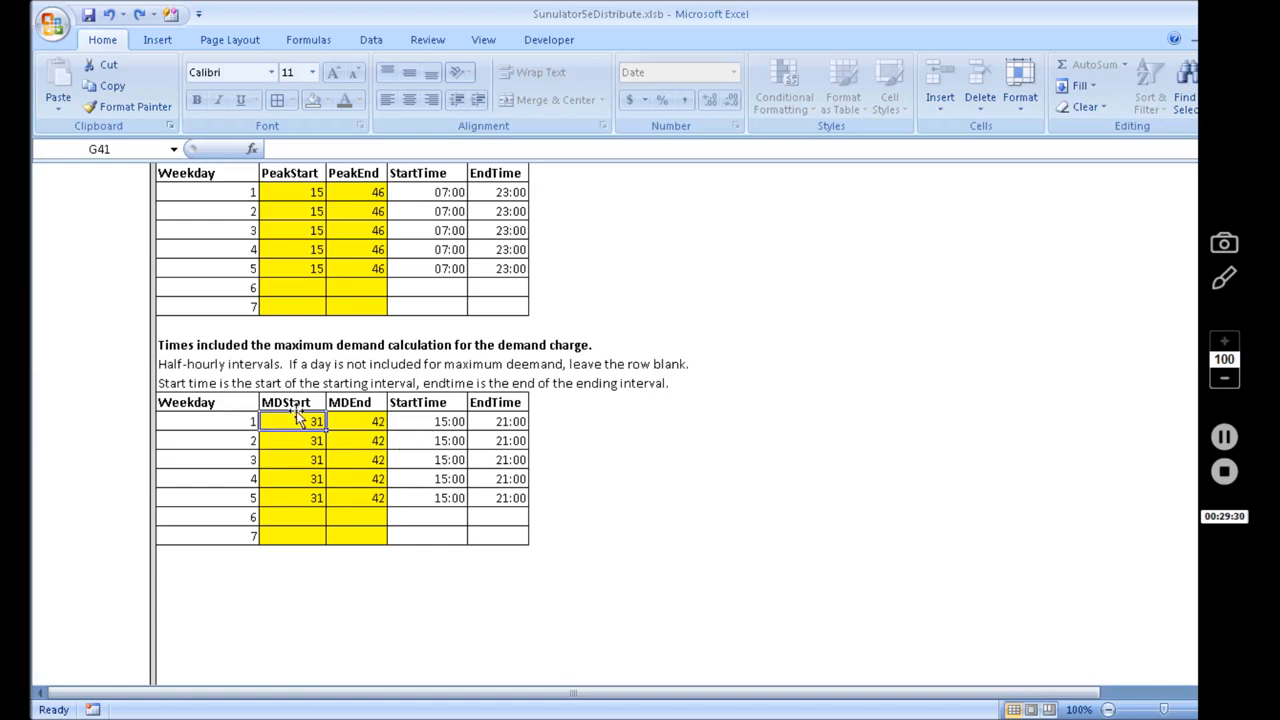
left_click_drag(298, 419, 342, 530)
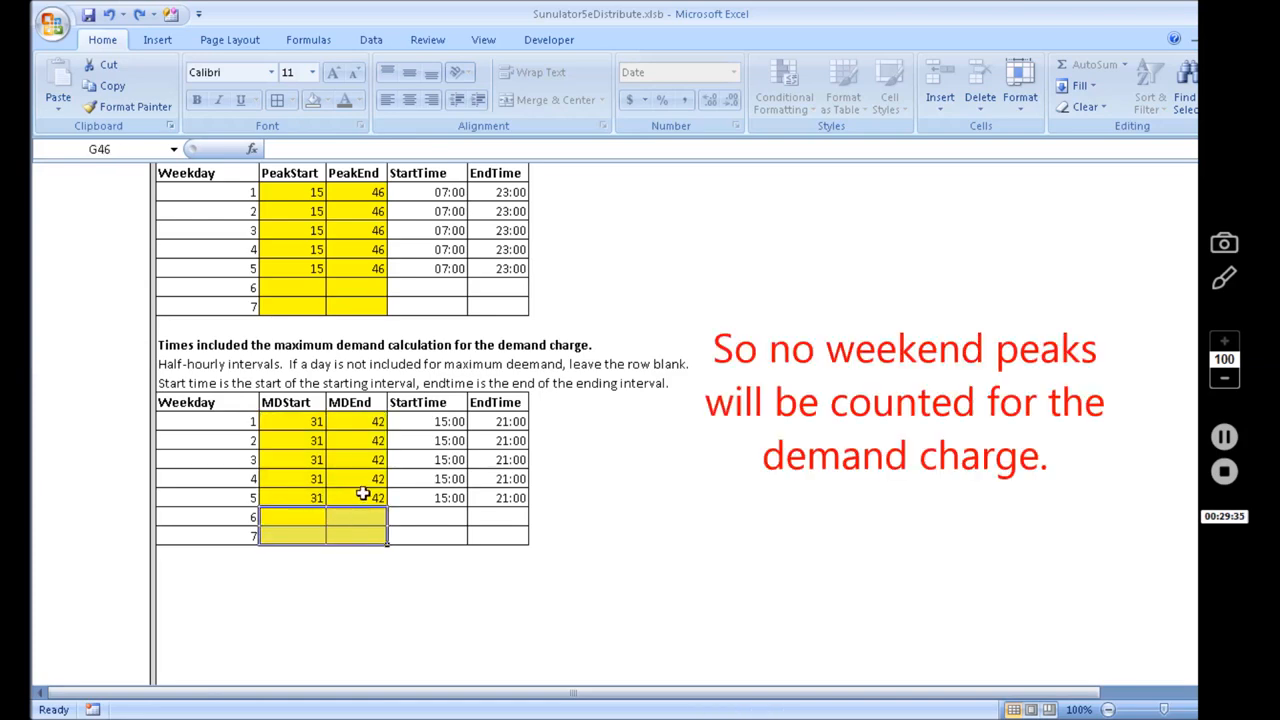
scroll(390, 495, "up", 7)
scroll(400, 501, "up", 2)
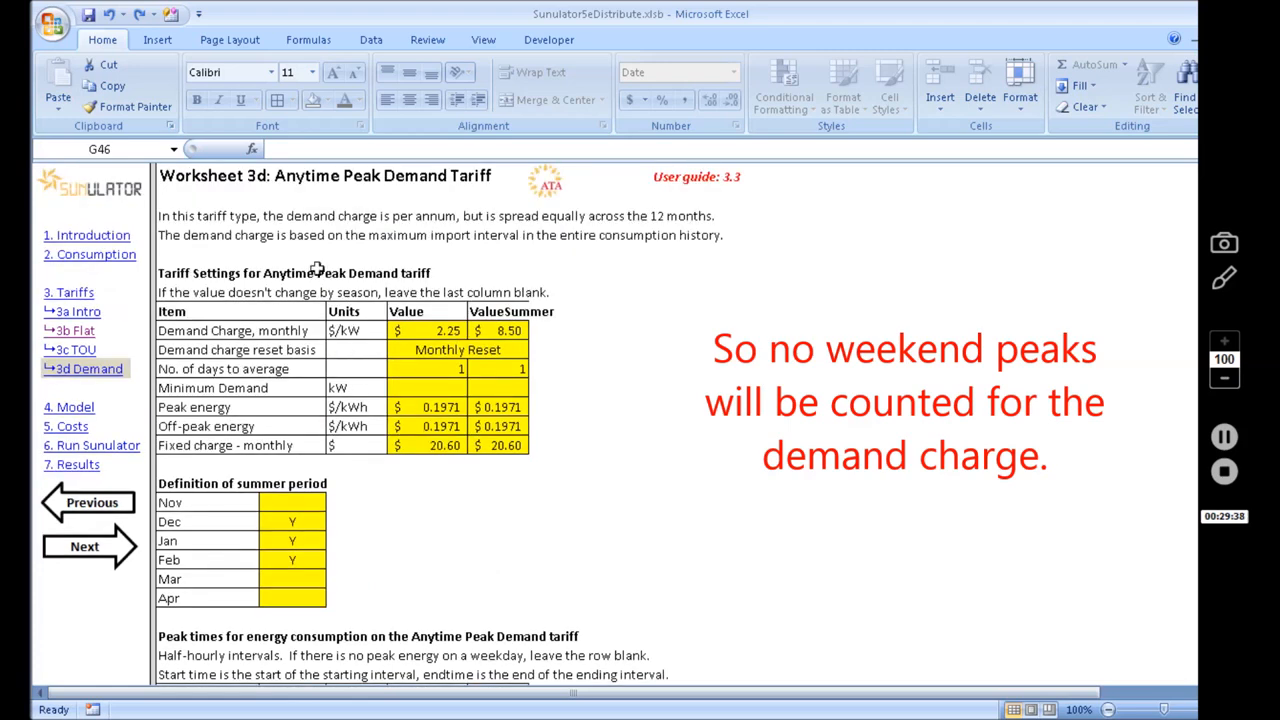